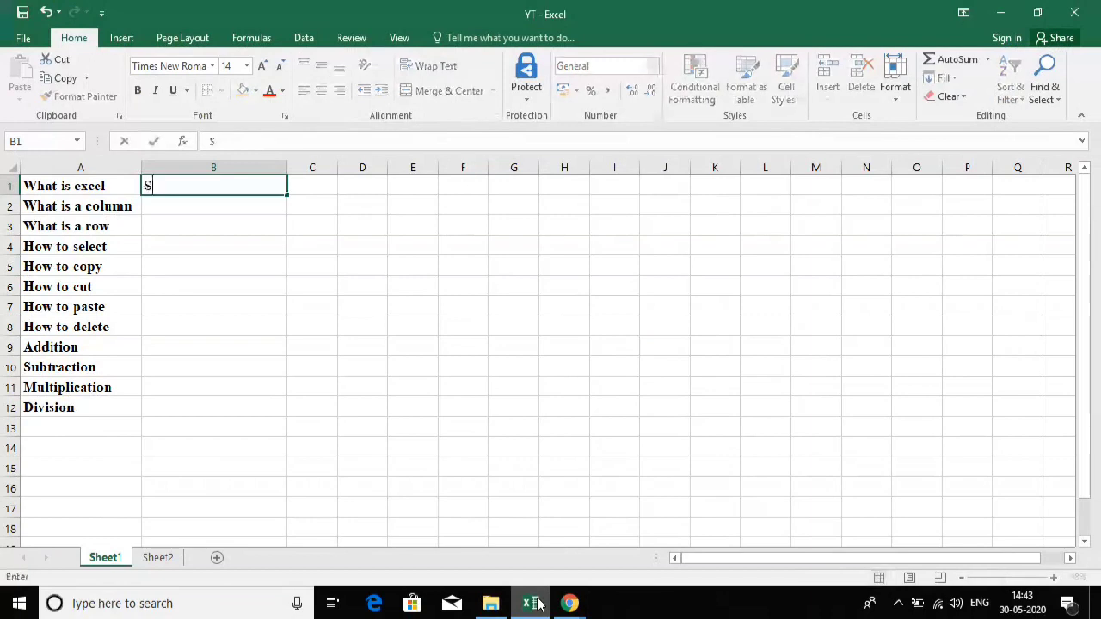
# - Complete the text in cell B1 so that it reads Spreadsheet/Workbook
pyautogui.write('hee')
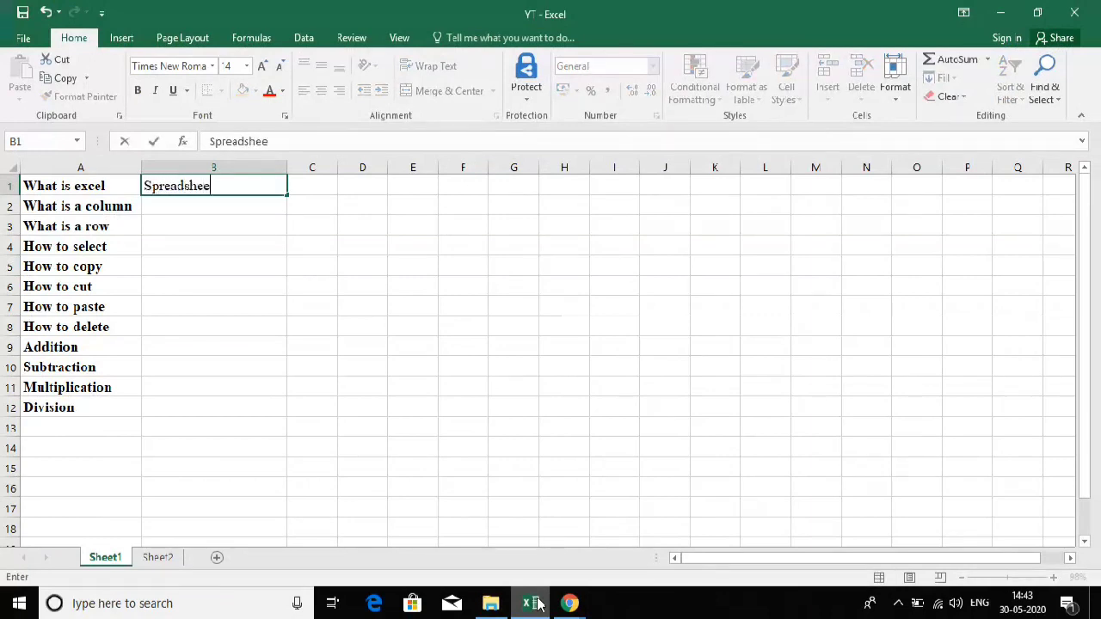
pyautogui.write('t/Workbook')
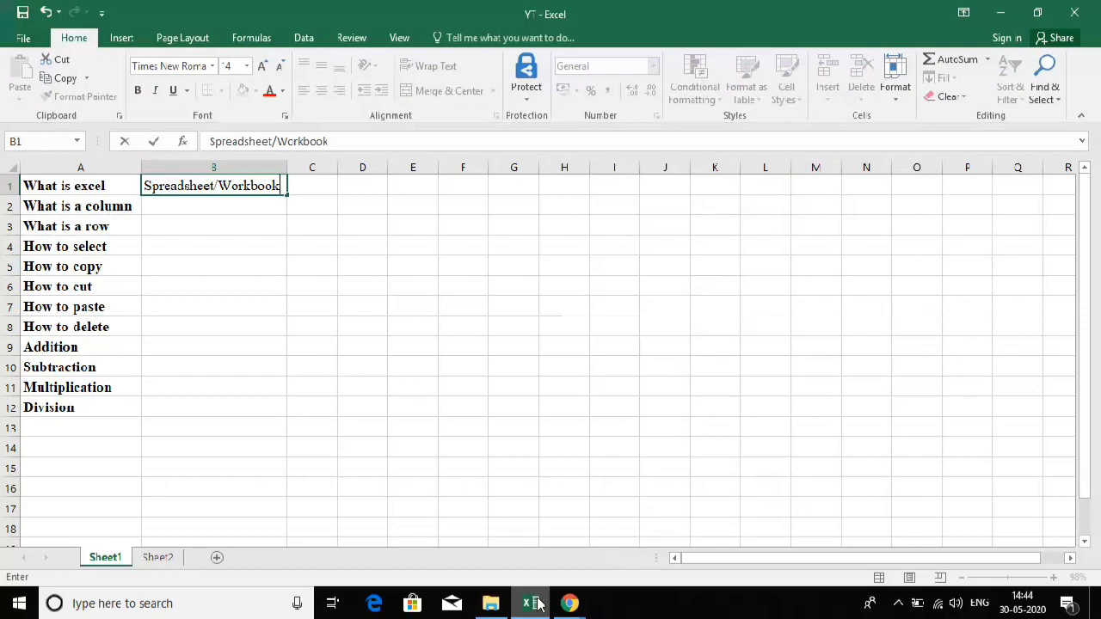
pyautogui.press('Return')
pyautogui.press('Right')
pyautogui.press('Up')
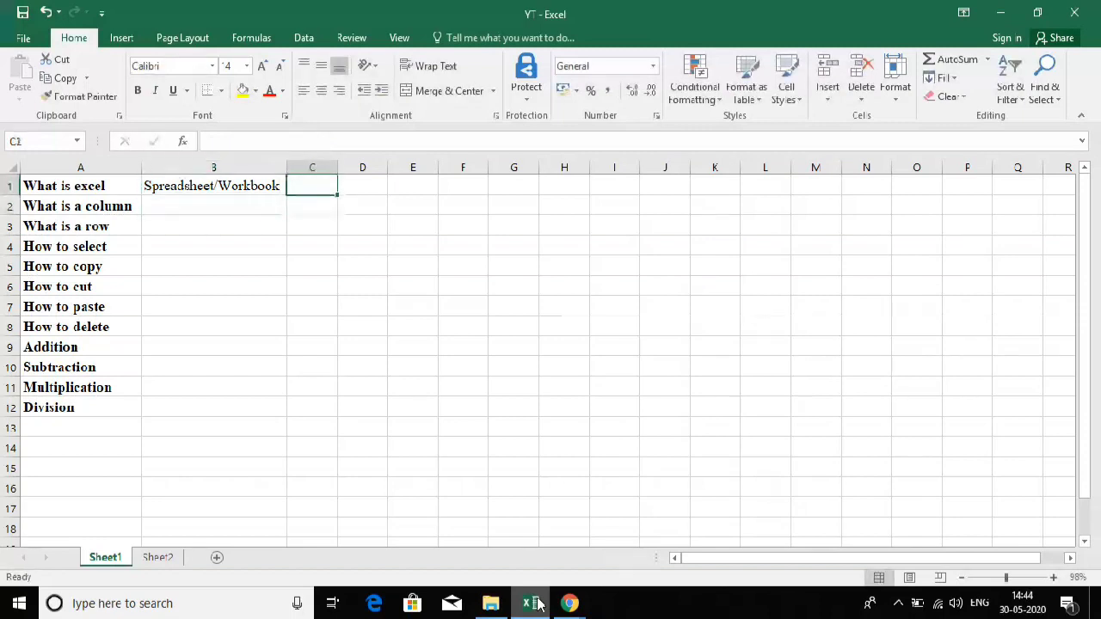
pyautogui.press('Down')
pyautogui.press('Down')
pyautogui.press('Down')
pyautogui.press('Down')
pyautogui.press('Down')
pyautogui.press('Down')
pyautogui.press('Down')
pyautogui.press('Down')
pyautogui.press('Down')
pyautogui.press('Down')
pyautogui.press('Down')
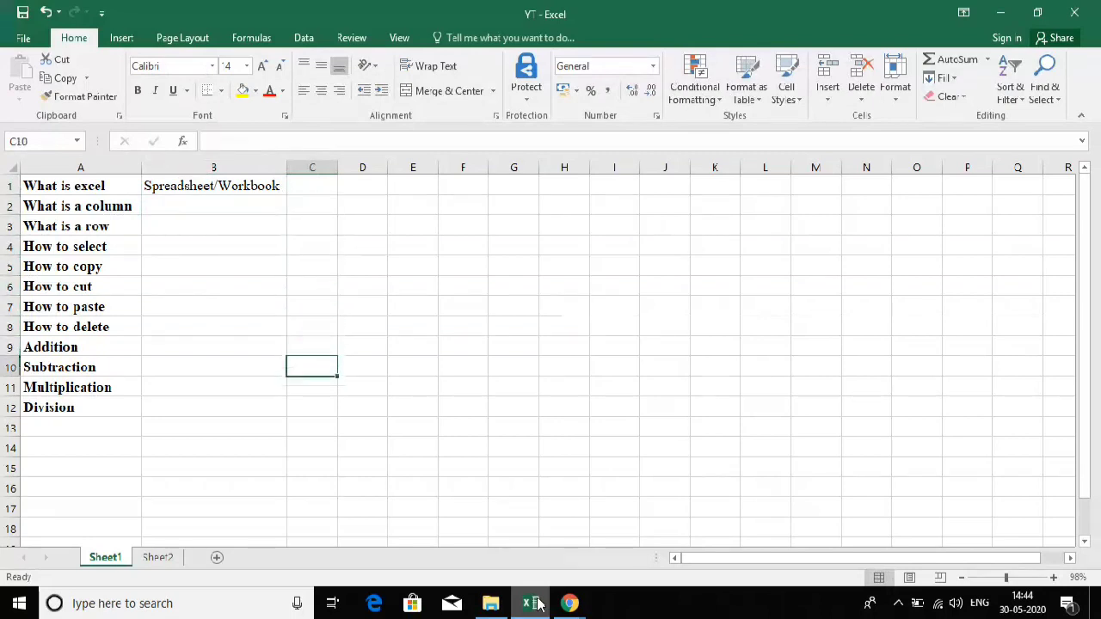
pyautogui.press('Up')
pyautogui.press('Up')
pyautogui.press('Up')
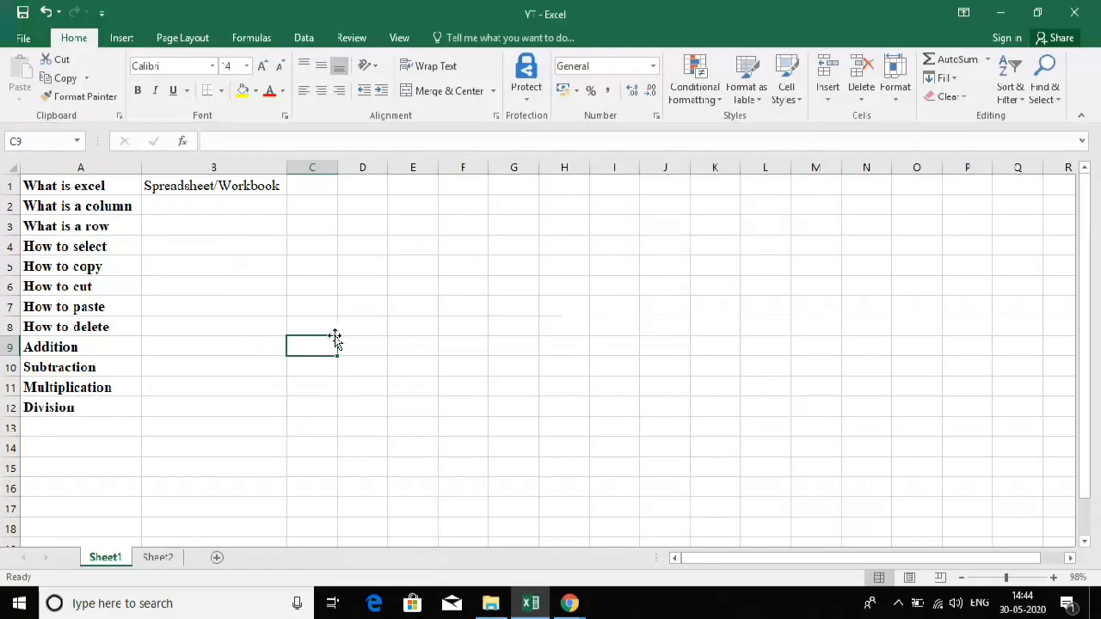
pyautogui.press('Up')
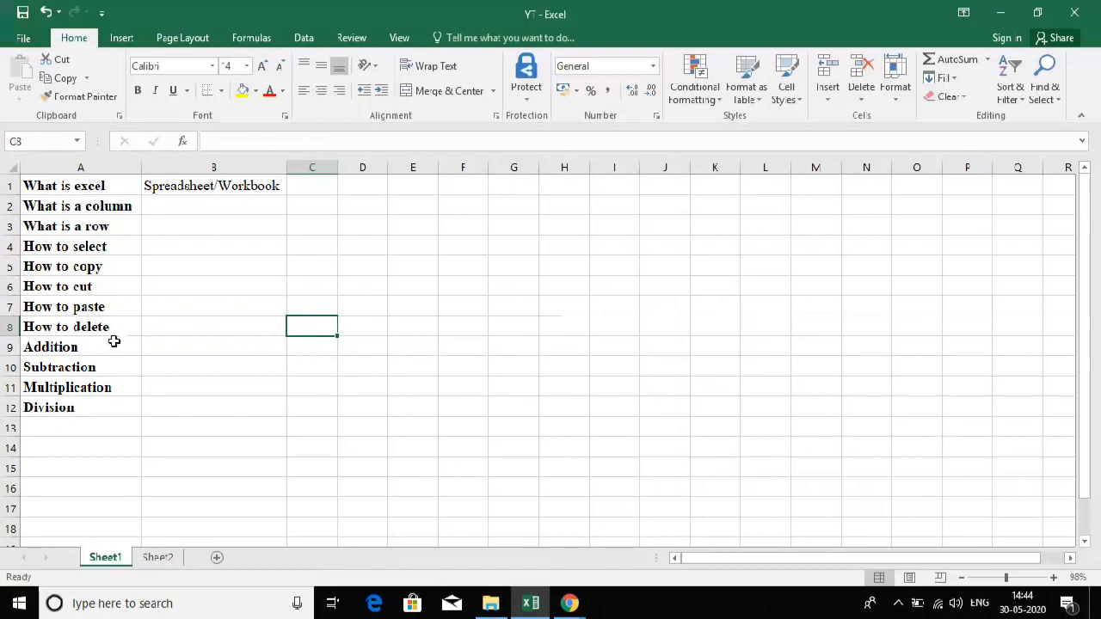
pyautogui.press('Left')
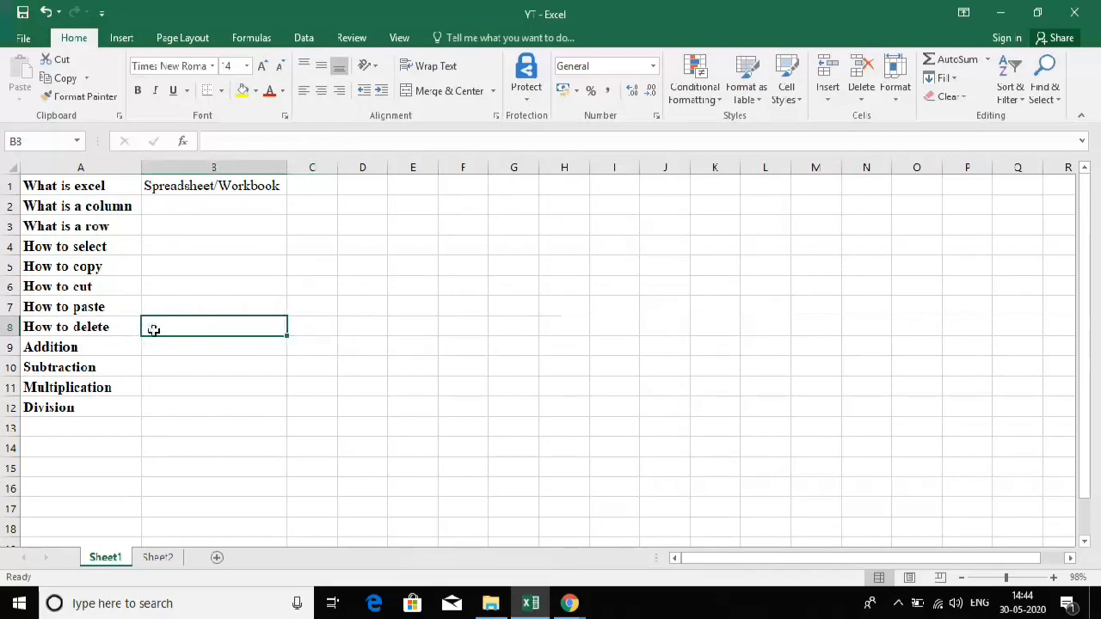
pyautogui.press('Up')
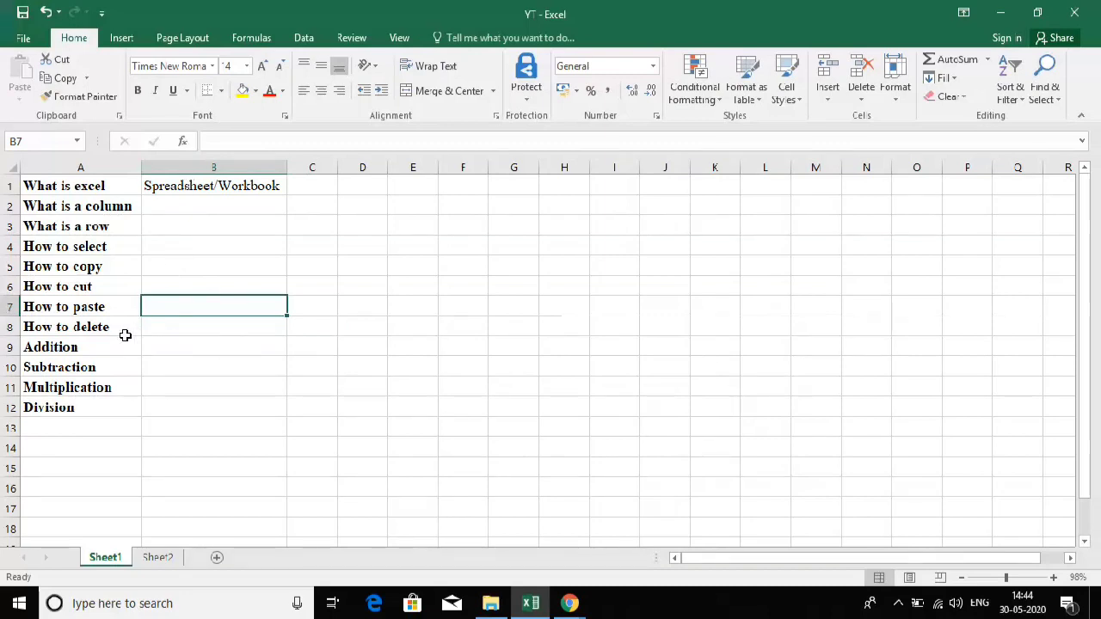
# - Select the cells of row 2 from B2 through Q2
pyautogui.press('Up')
pyautogui.press('Up')
pyautogui.press('Up')
pyautogui.press('Up')
pyautogui.press('Up')
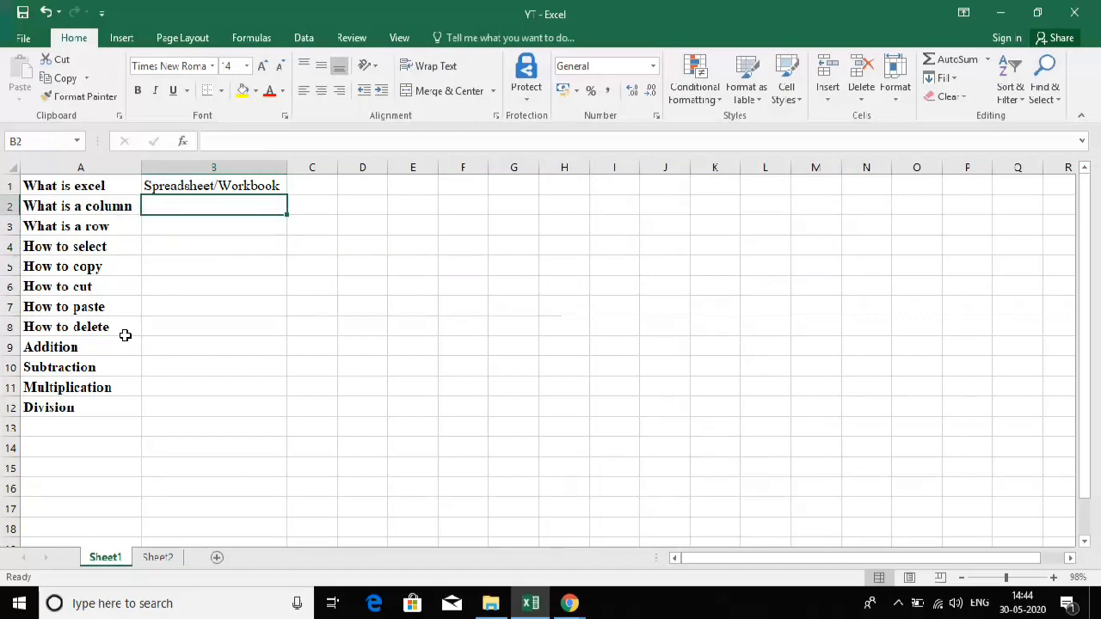
pyautogui.hotkey('shift', 'Right')
pyautogui.hotkey('shift', 'Right')
pyautogui.hotkey('shift', 'Right')
pyautogui.hotkey('shift', 'Right')
pyautogui.hotkey('shift', 'Right')
pyautogui.hotkey('shift', 'Right')
pyautogui.hotkey('shift', 'Right')
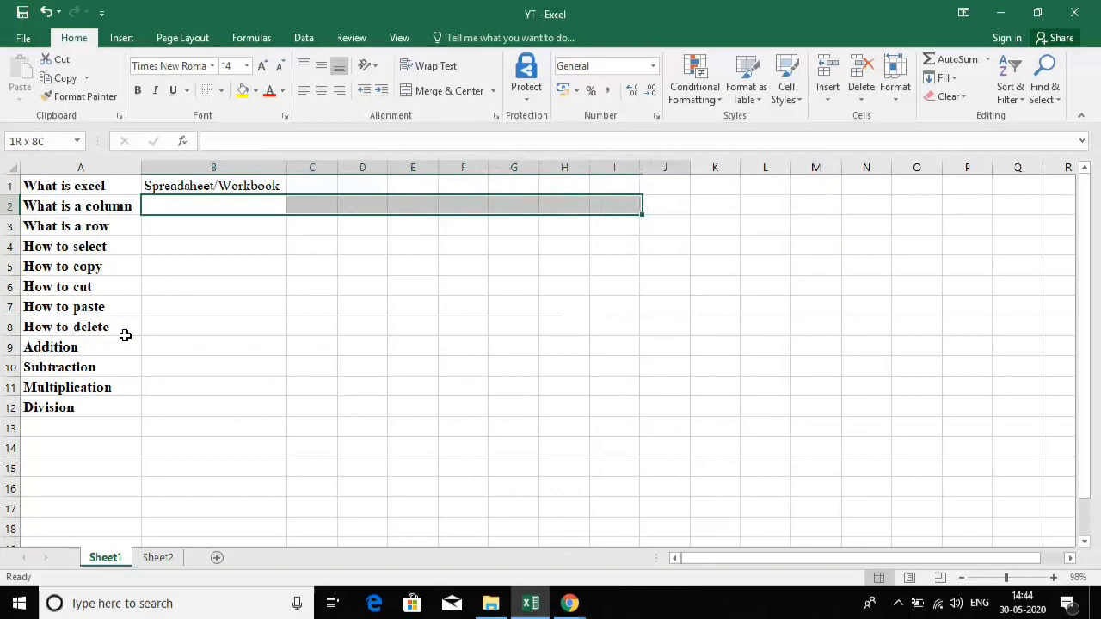
pyautogui.hotkey('shift', 'Right')
pyautogui.hotkey('shift', 'Right')
pyautogui.hotkey('shift', 'Right')
pyautogui.hotkey('shift', 'Right')
pyautogui.hotkey('shift', 'Right')
pyautogui.hotkey('shift', 'Right')
pyautogui.hotkey('shift', 'Right')
pyautogui.hotkey('shift', 'Right')
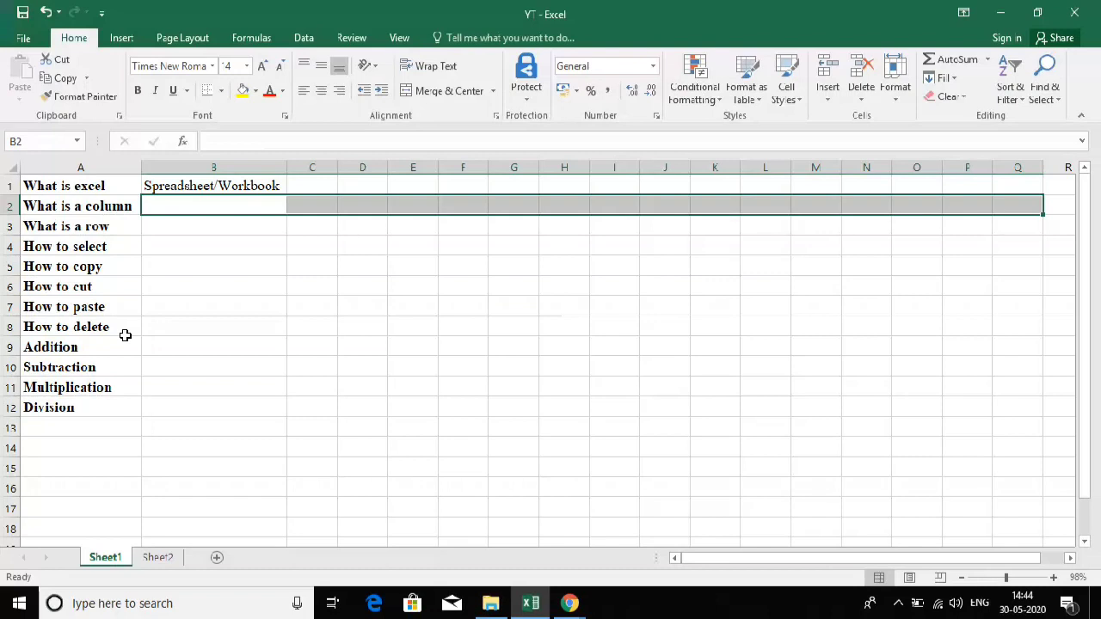
# - Select column C from C2 down to the last row of the sheet, and release the selection
pyautogui.press('Right')
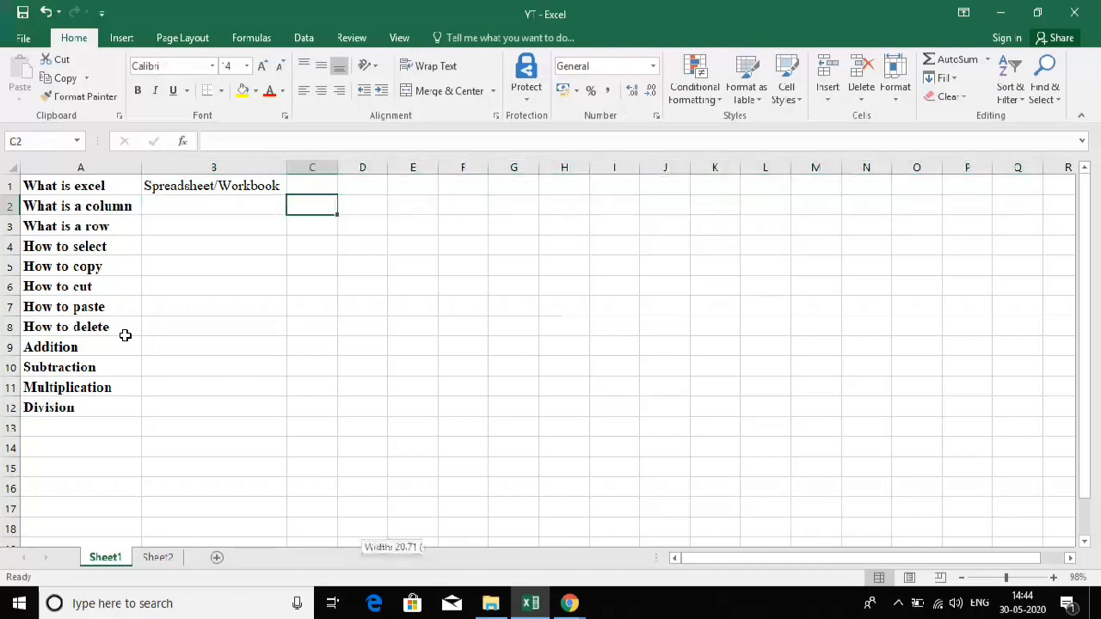
pyautogui.hotkey('ctrl', 'shift', 'Down')
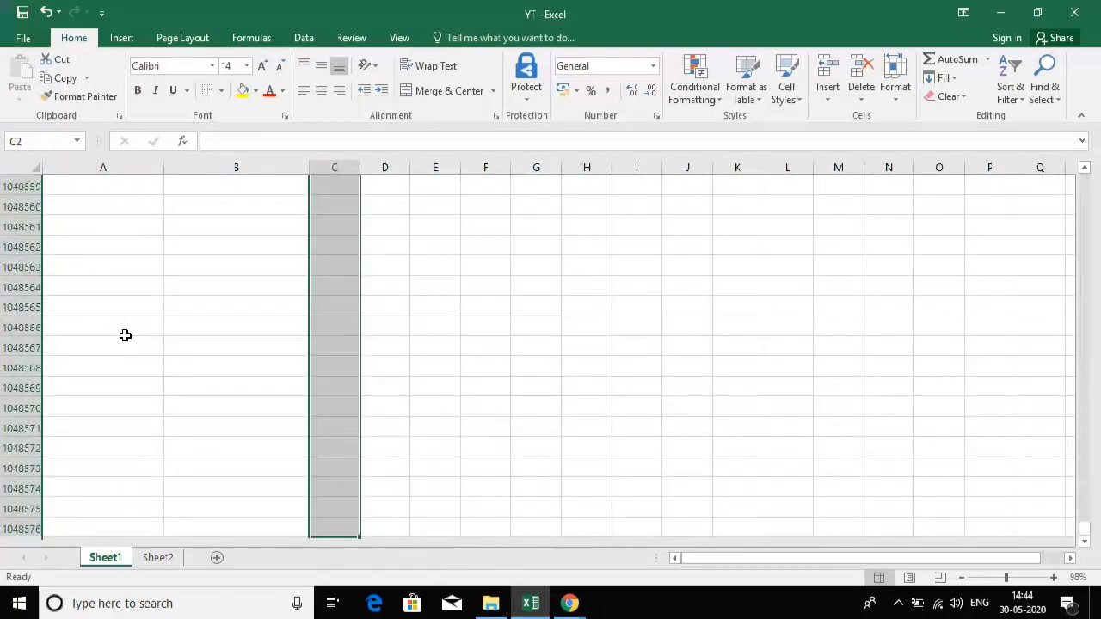
pyautogui.press('Left')
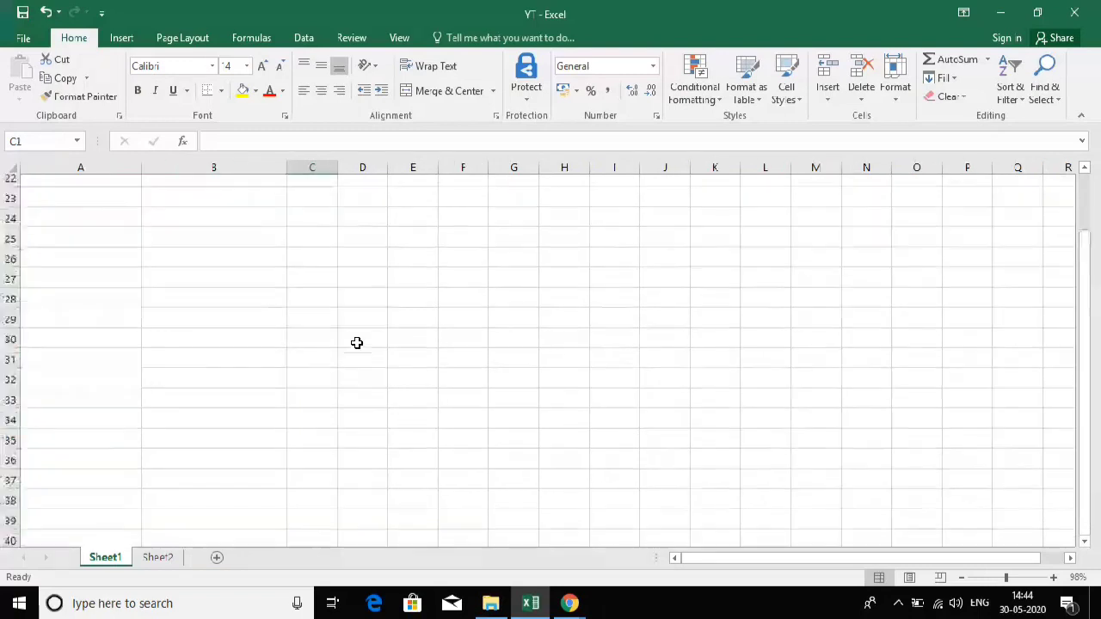
# - Enter Vertical in cell B2 for the column question and Horizontal in cell B3 for the row question
pyautogui.write('Vertical')
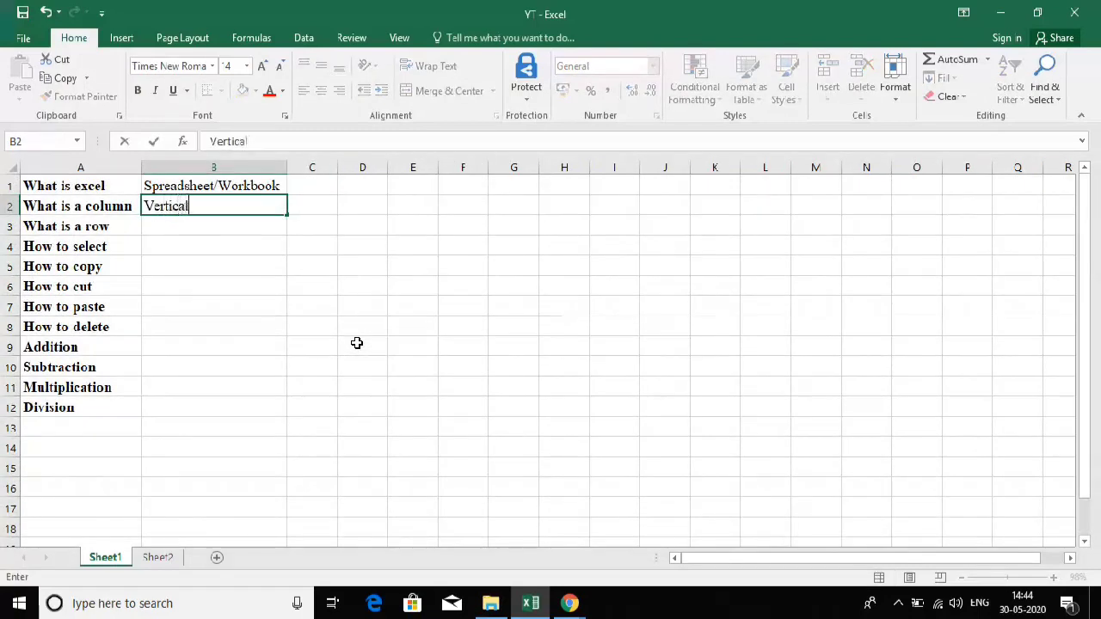
pyautogui.press('Return')
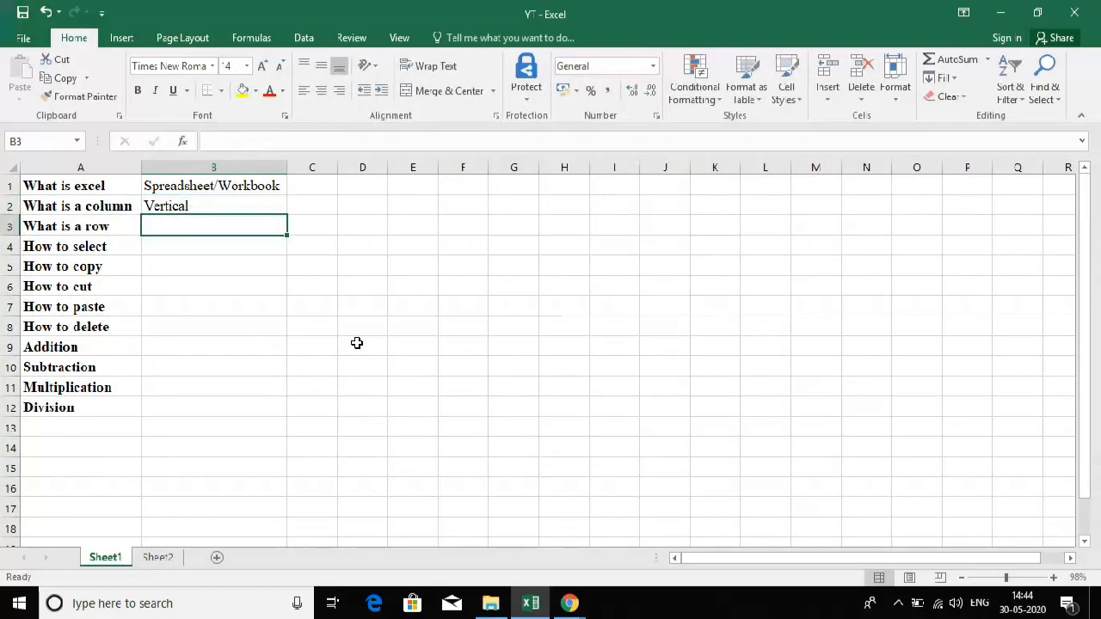
pyautogui.write('Horiz')
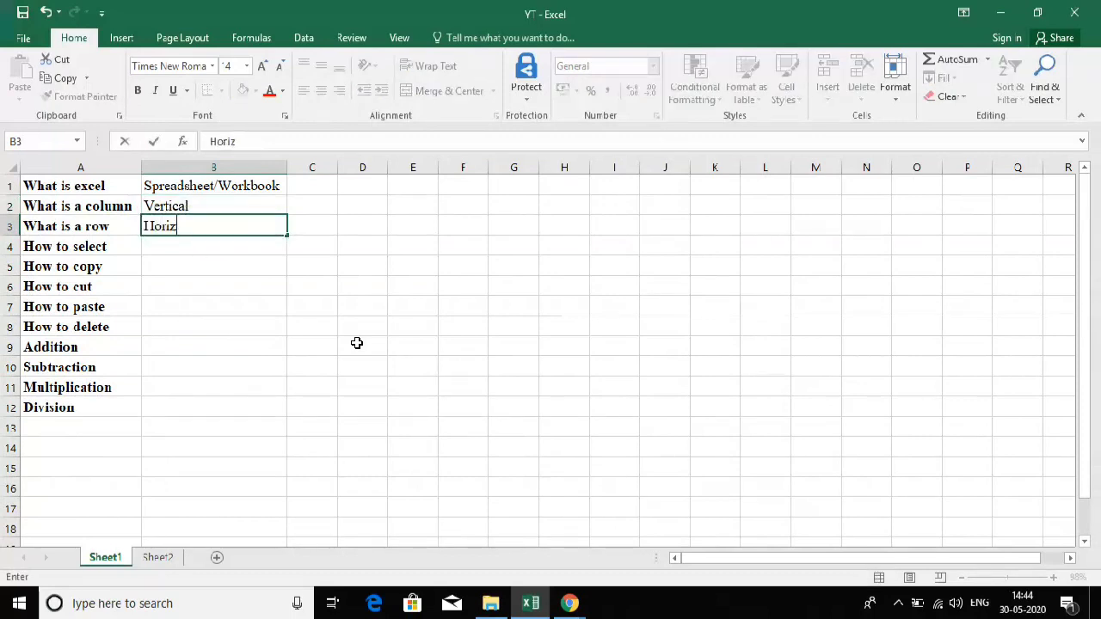
pyautogui.write('ontal')
pyautogui.press('Return')
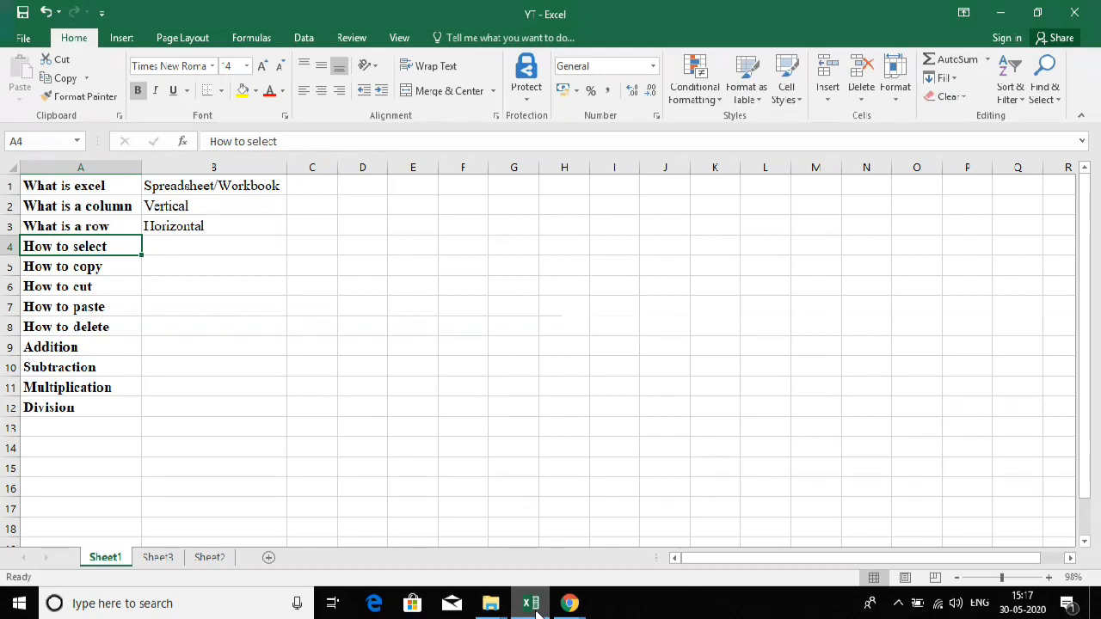
# - On Sheet3, copy the numbers in A1:A10 and paste them into column E starting at E1
pyautogui.click(158, 557)
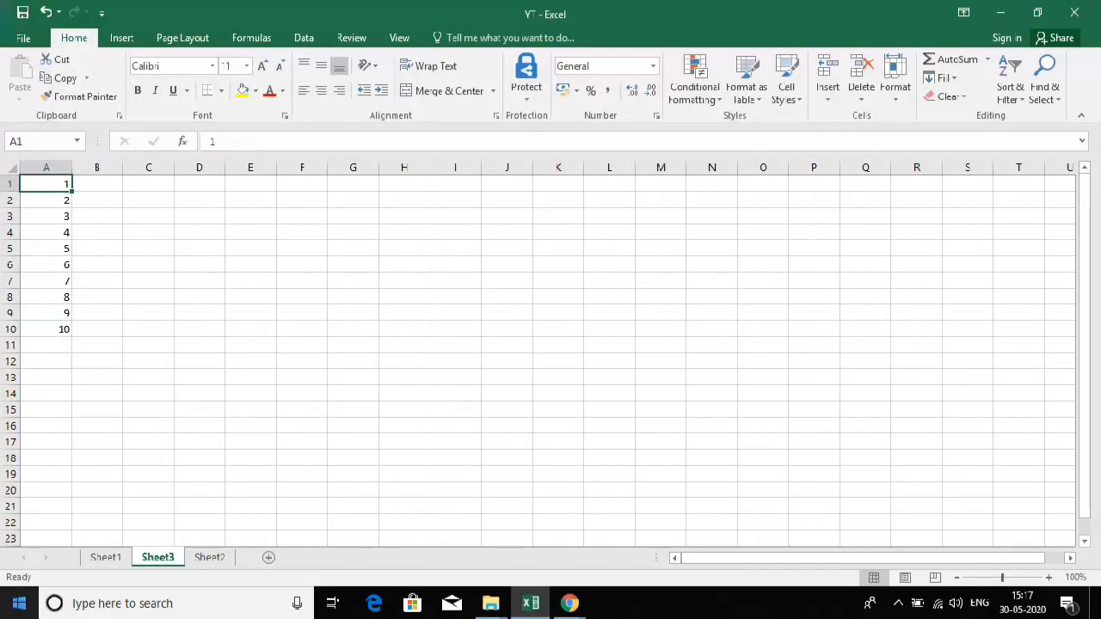
pyautogui.hotkey('ctrl', 'shift', 'Down')
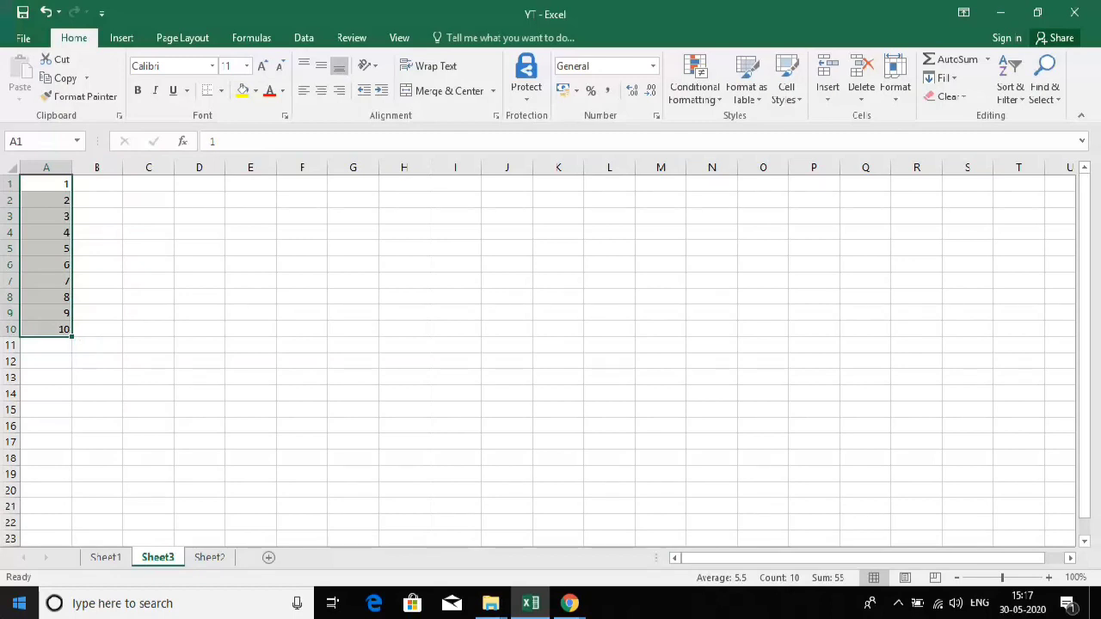
pyautogui.hotkey('ctrl', 'c')
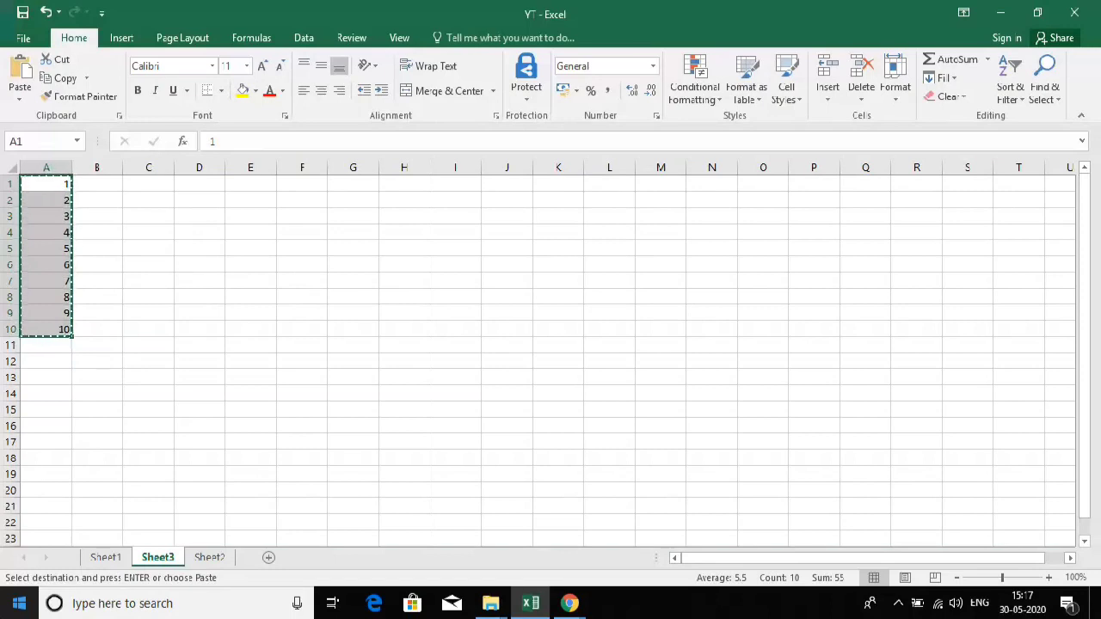
pyautogui.hotkey('ctrl', 'v')
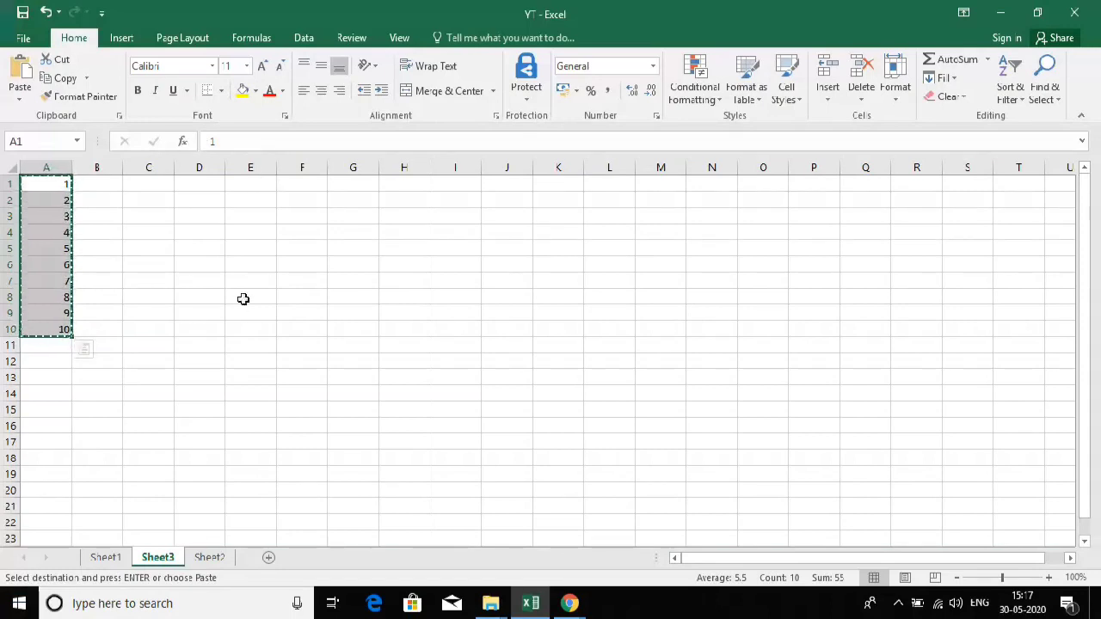
pyautogui.click(257, 180)
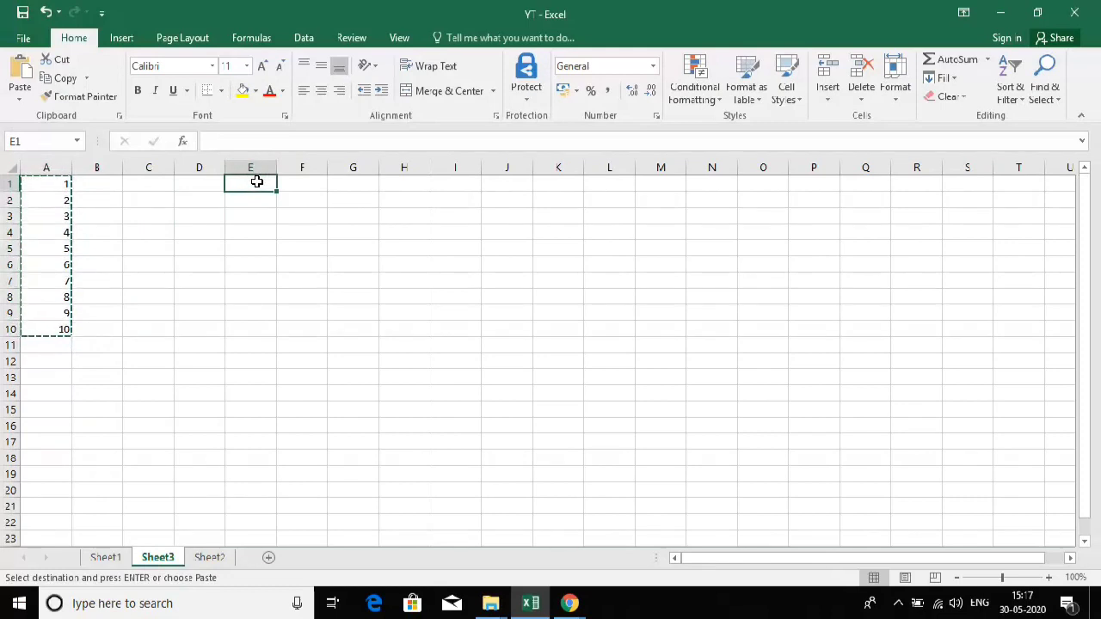
pyautogui.hotkey('ctrl', 'v')
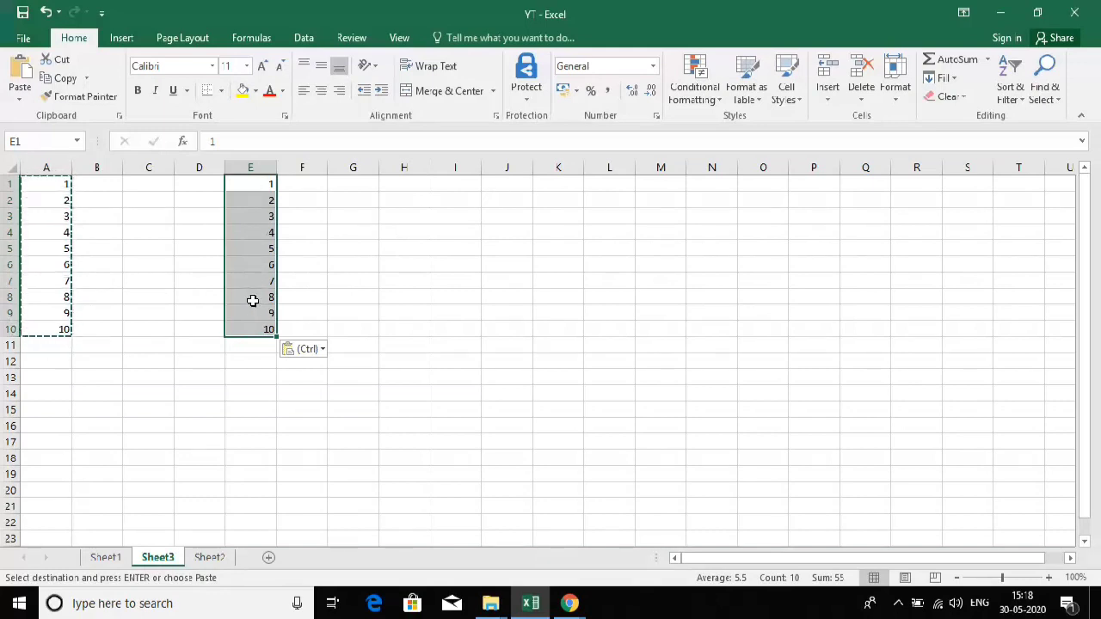
# - Cut the numbers in E1:E10 and paste them into column J starting at J1
pyautogui.click(504, 295)
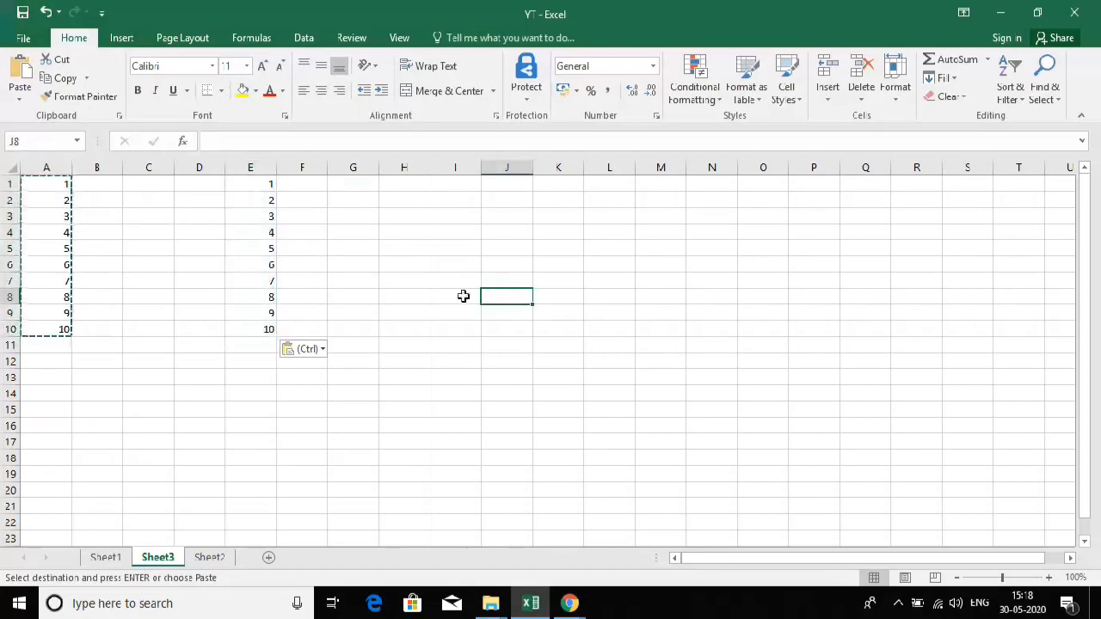
pyautogui.click(243, 280)
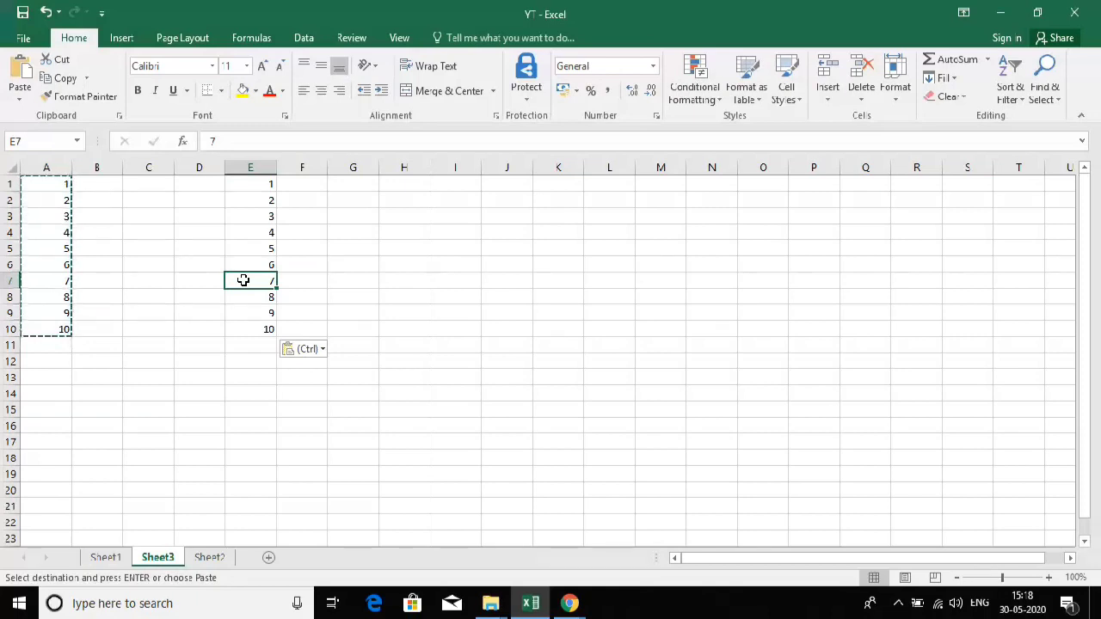
pyautogui.hotkey('ctrl', 'a')
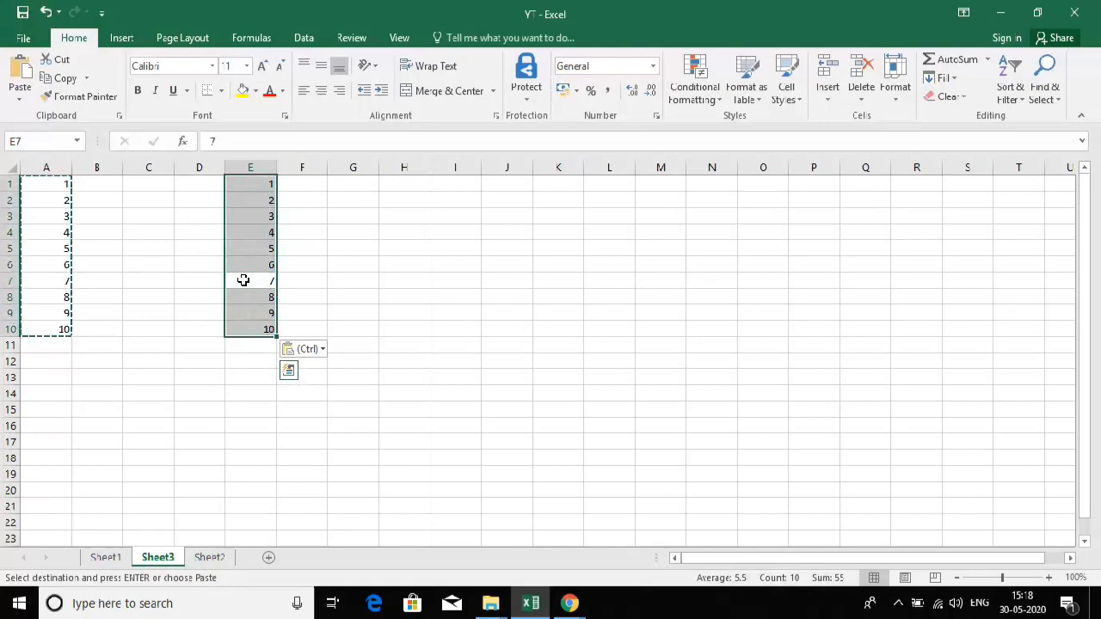
pyautogui.hotkey('ctrl', 'c')
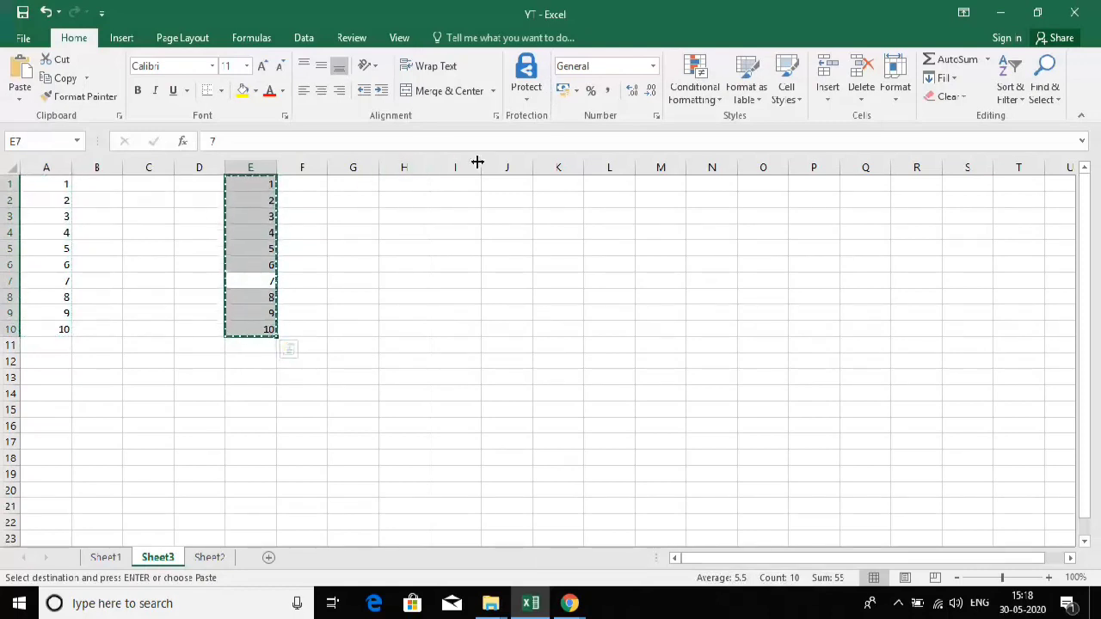
pyautogui.click(499, 190)
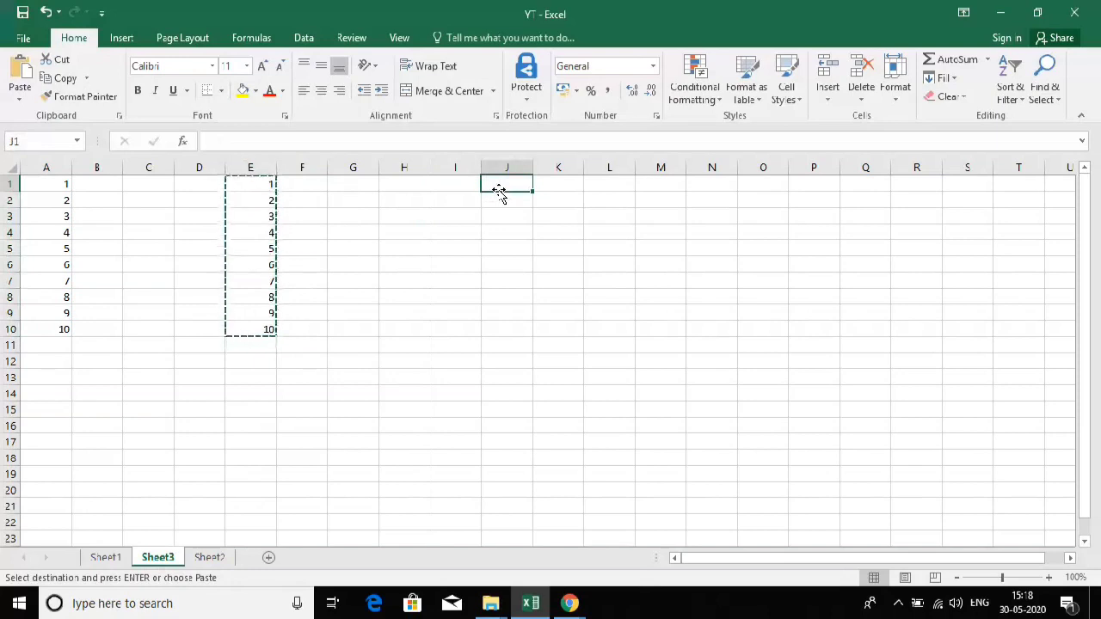
pyautogui.press('Return')
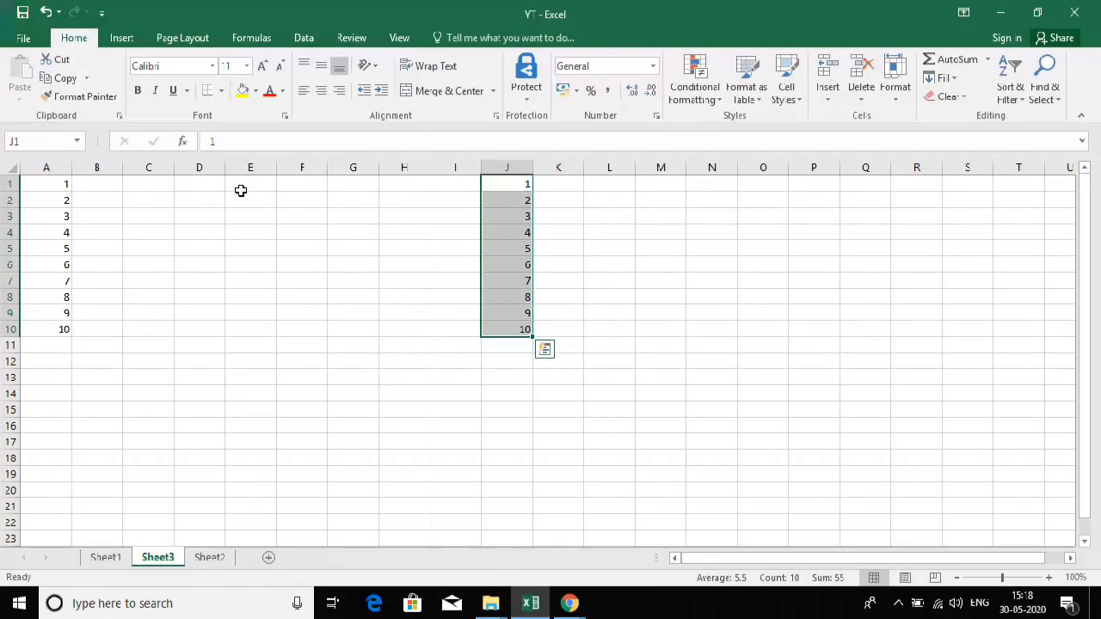
pyautogui.press('Escape')
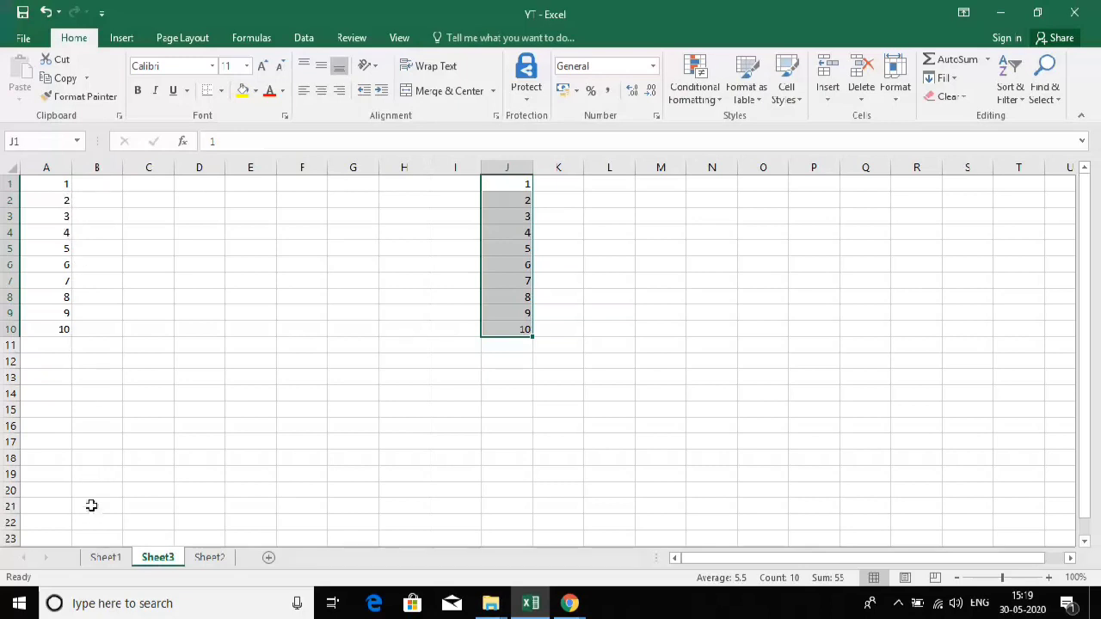
# - Delete the numbers in J1:J10 and undo the deletion
pyautogui.click(504, 229)
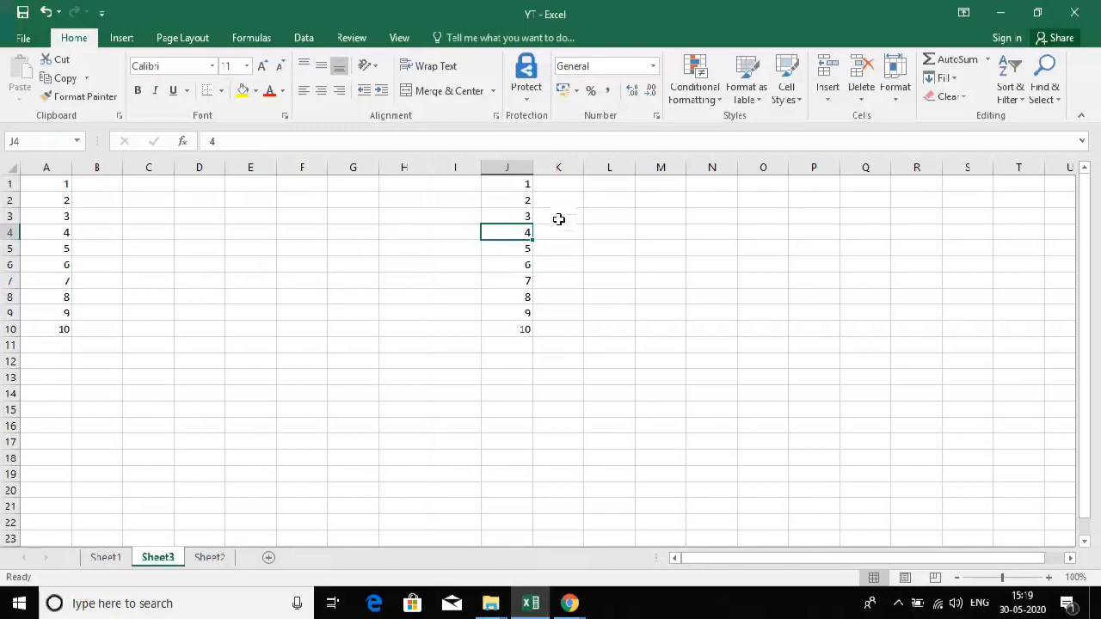
pyautogui.click(500, 199)
pyautogui.hotkey('ctrl', 'a')
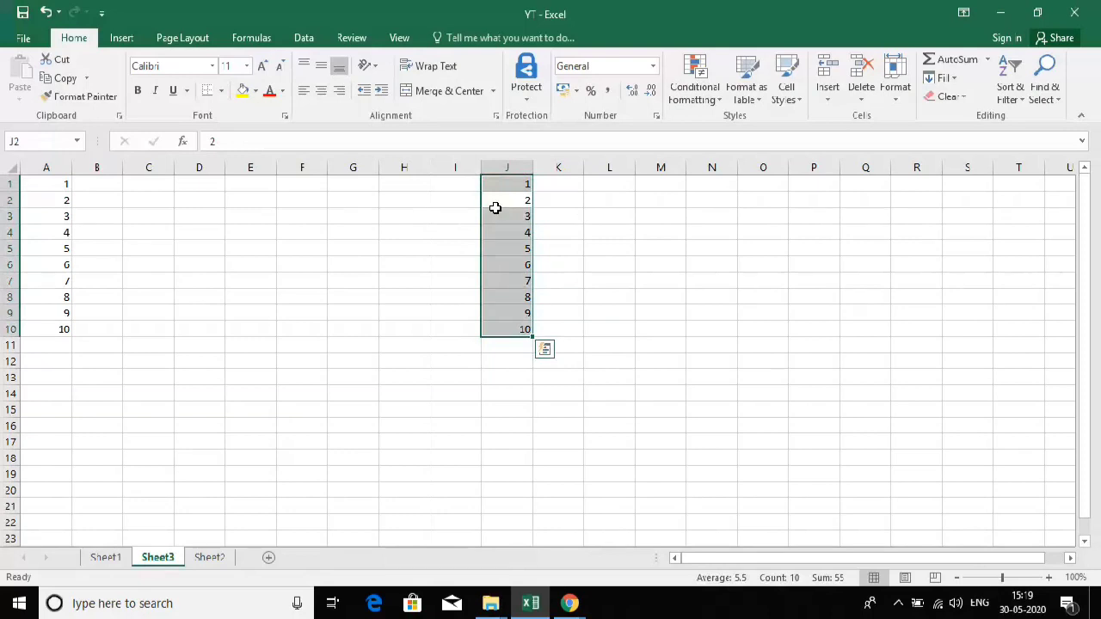
pyautogui.press('Delete')
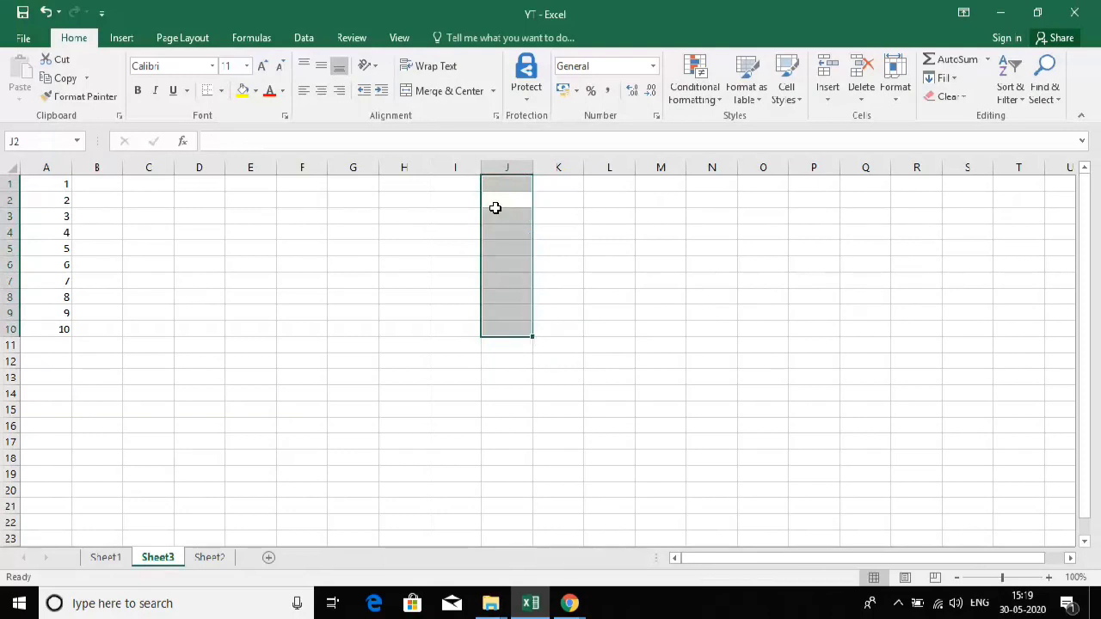
pyautogui.hotkey('ctrl', 'z')
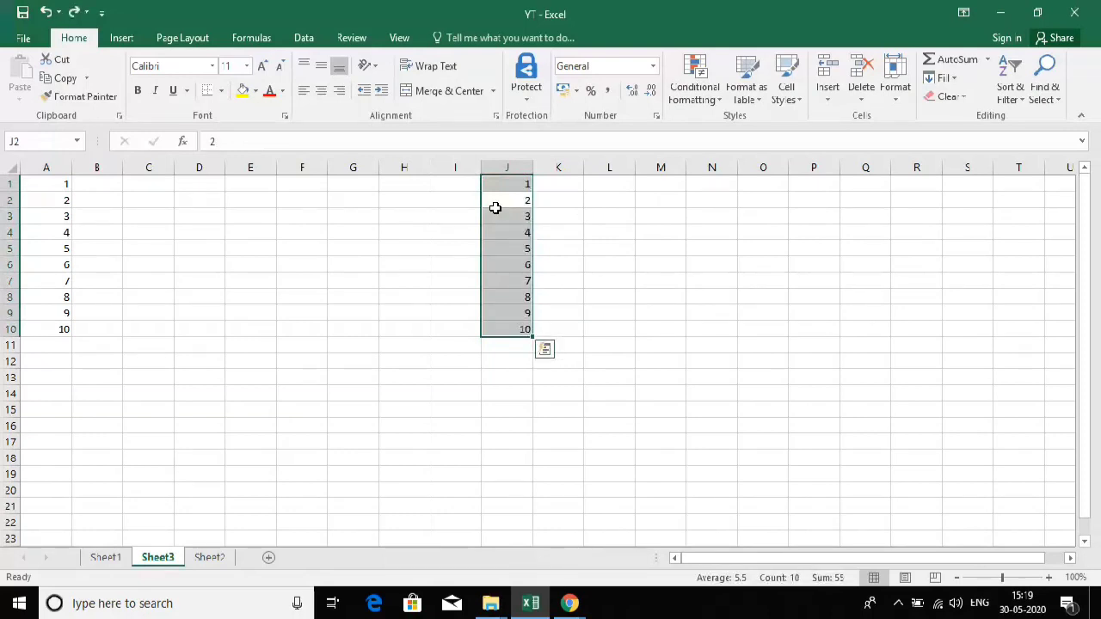
# - Redo the deletion of the numbers in J1:J10
pyautogui.hotkey('ctrl', 'y')
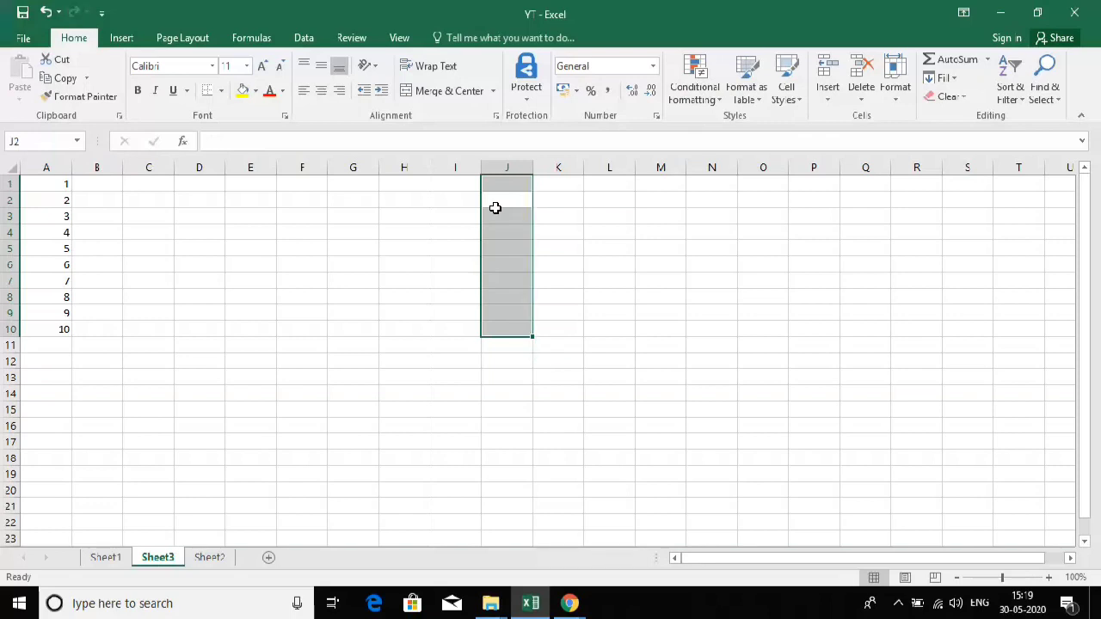
# - On Sheet1, enter Ctrl+a in B4 for how to select and Ctrl+c in B5 for how to copy
pyautogui.click(103, 558)
pyautogui.press('Right')
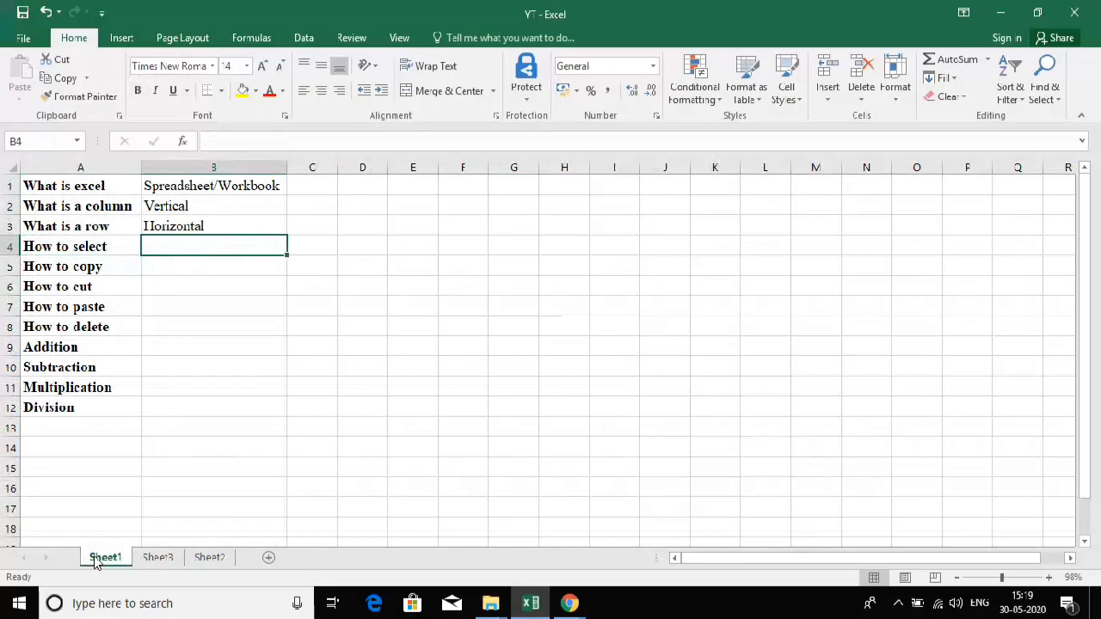
pyautogui.write('Ctrl')
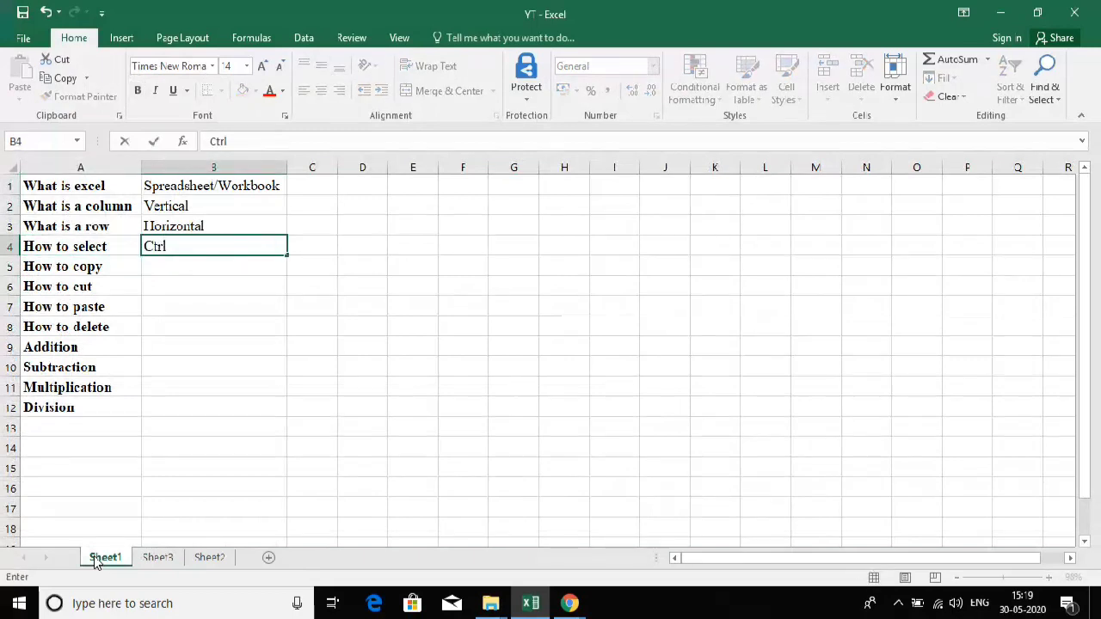
pyautogui.write('+A')
pyautogui.press('BackSpace')
pyautogui.write('a')
pyautogui.press('Return')
pyautogui.write('Ctrl')
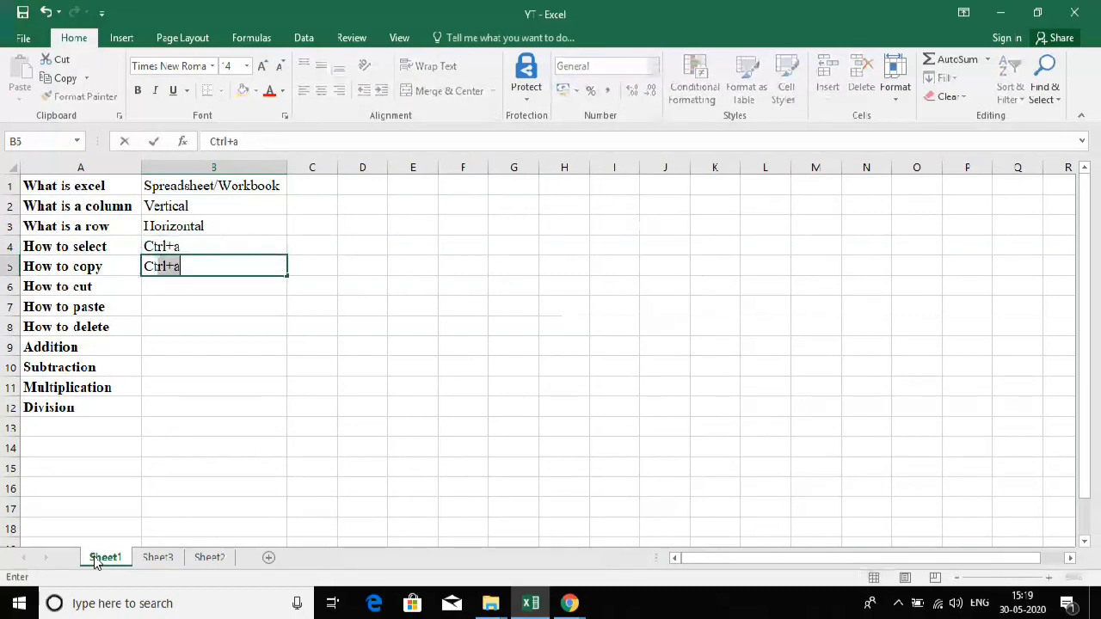
pyautogui.write('+c')
pyautogui.press('Return')
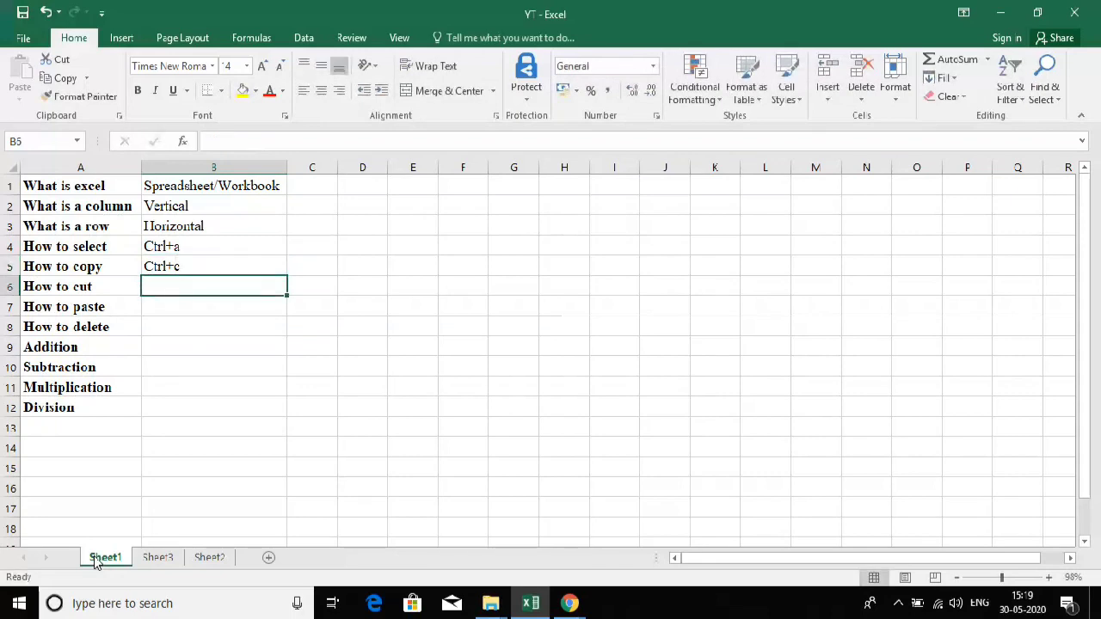
# - Enter Ctrl+x in B6 for how to cut and Ctrl+v in B7 for how to paste
pyautogui.write('Ctrl+')
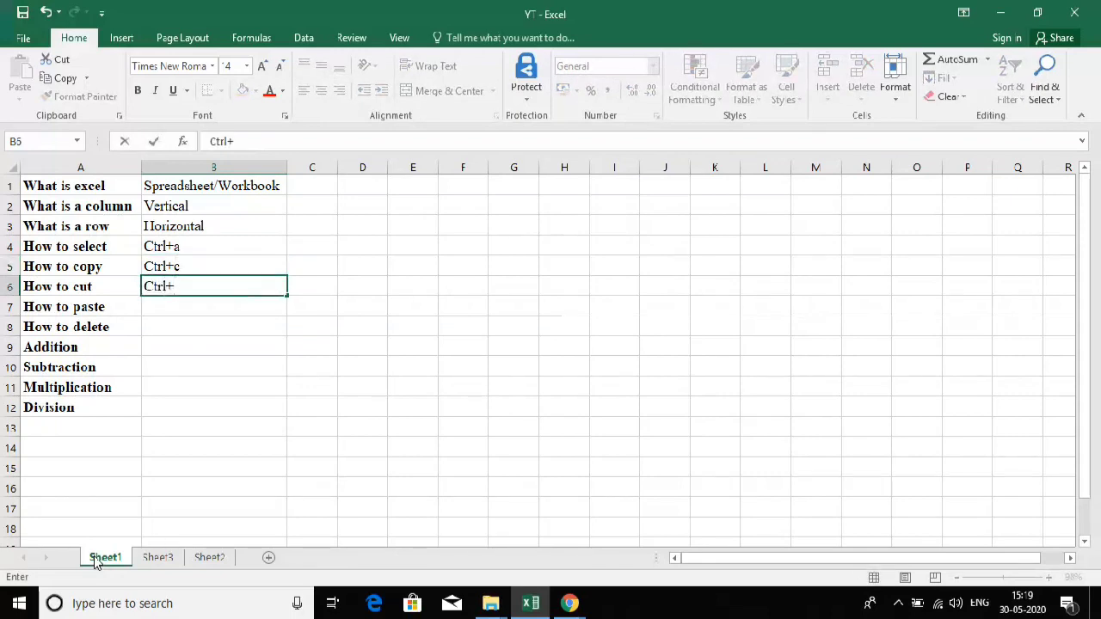
pyautogui.write('x')
pyautogui.press('Return')
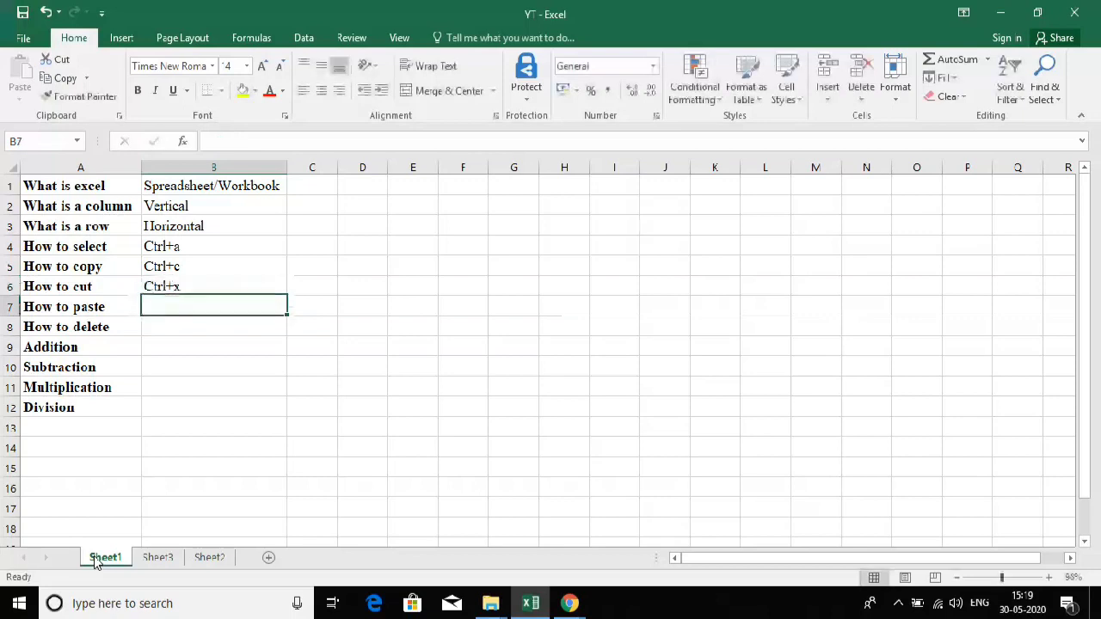
pyautogui.write('Ctrl+v')
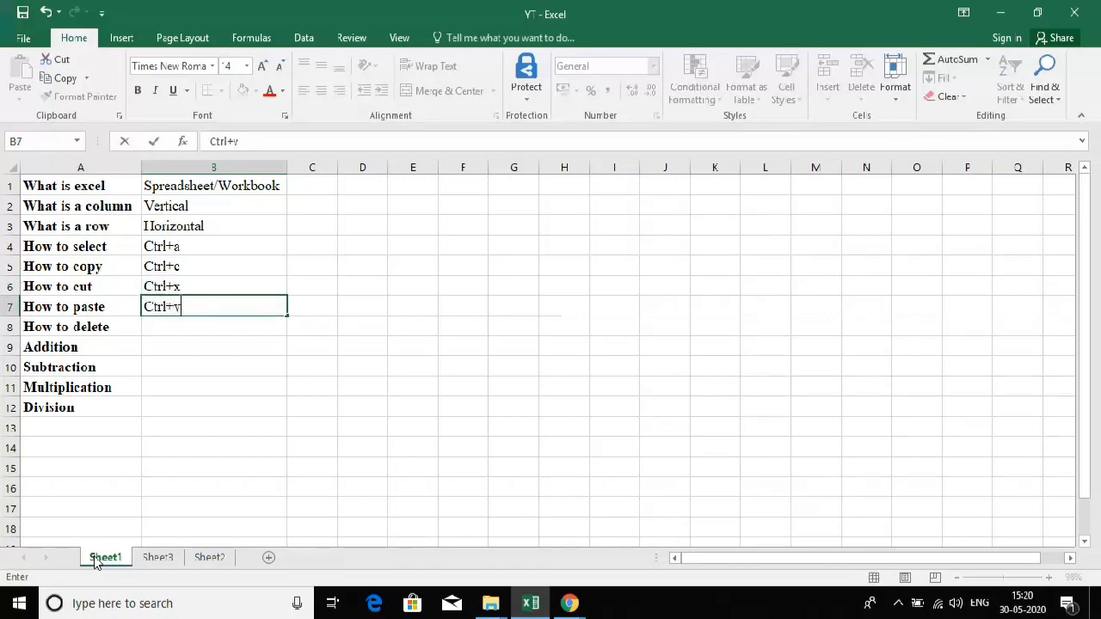
pyautogui.press('Return')
# - Enter Ctrl+delete/delete in B8 as the answer for how to delete
pyautogui.write('Ctr')
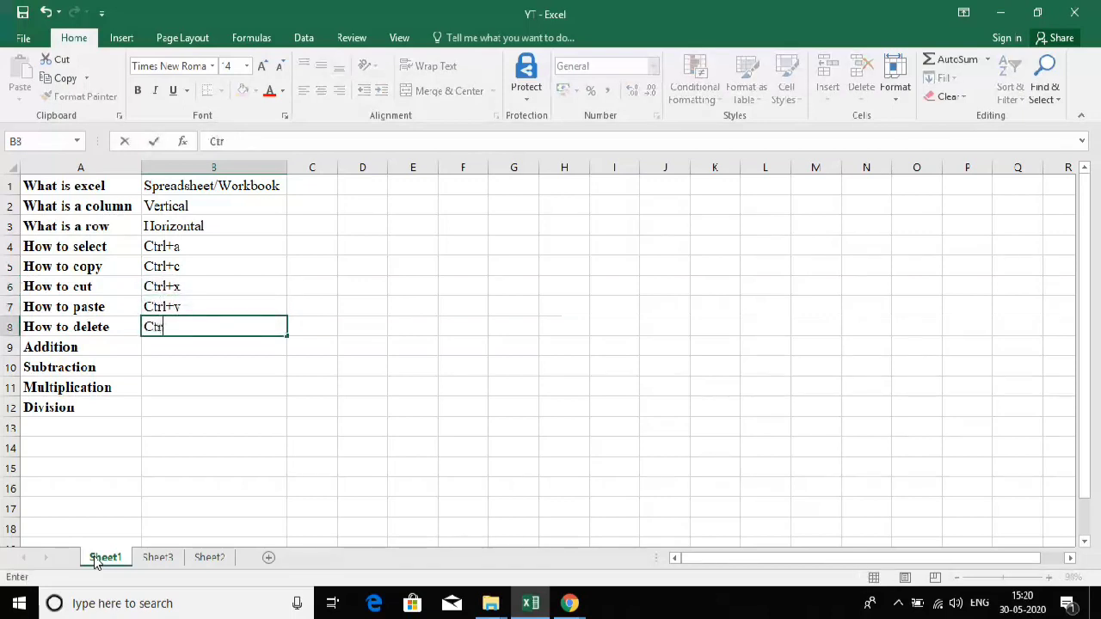
pyautogui.write('l+delete/de')
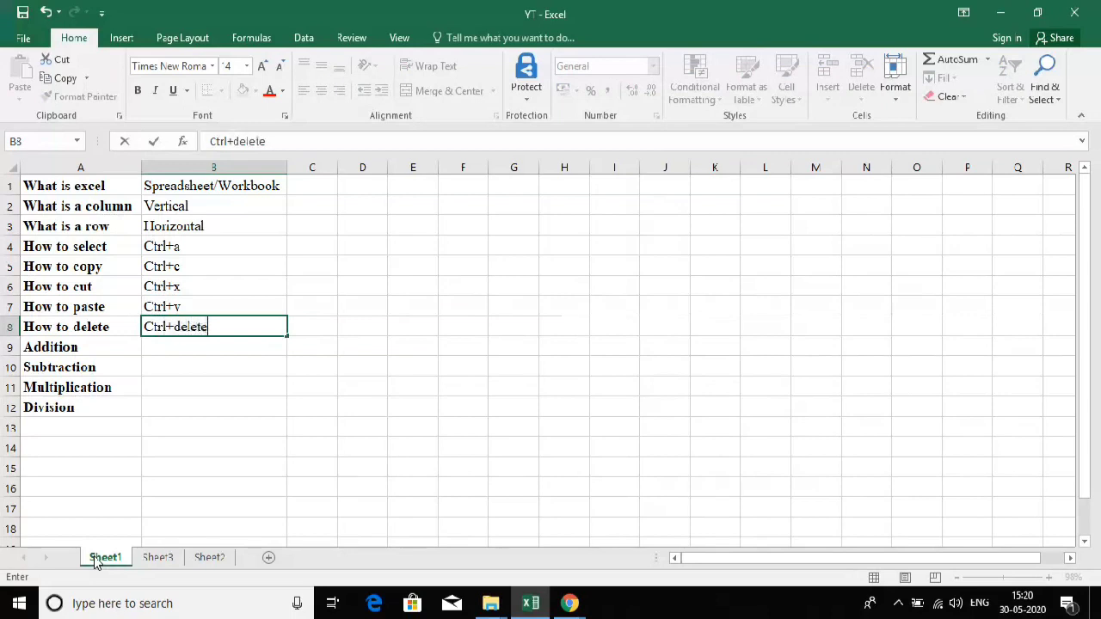
pyautogui.write('lete')
pyautogui.press('Return')
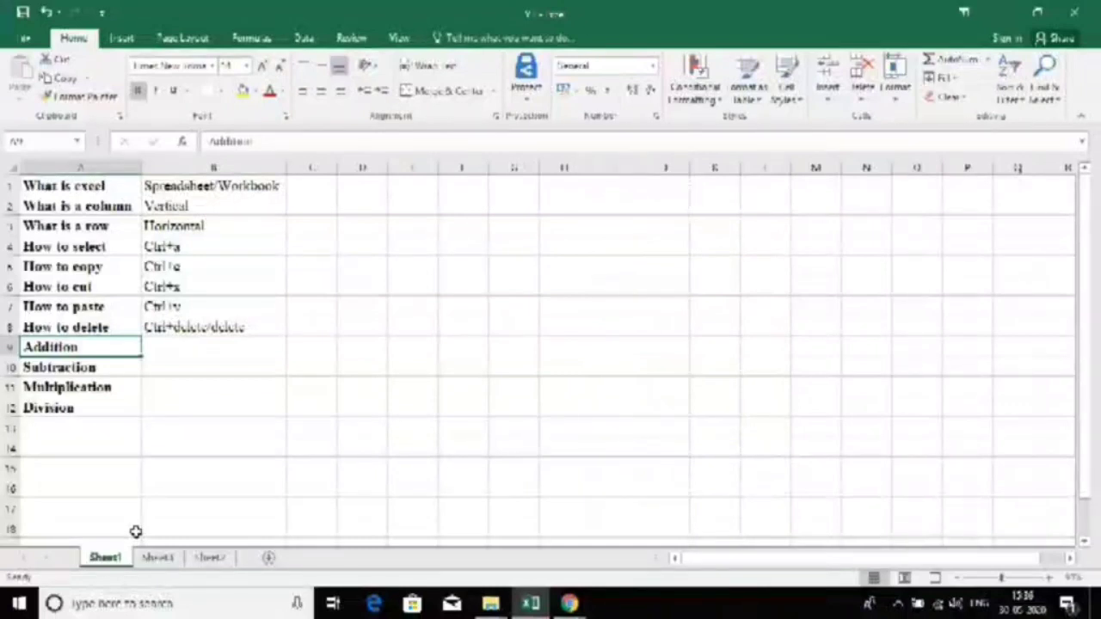
# - On Sheet2, enter the formula =B2+C2 in D2 to calculate the Addition row's value
pyautogui.click(158, 557)
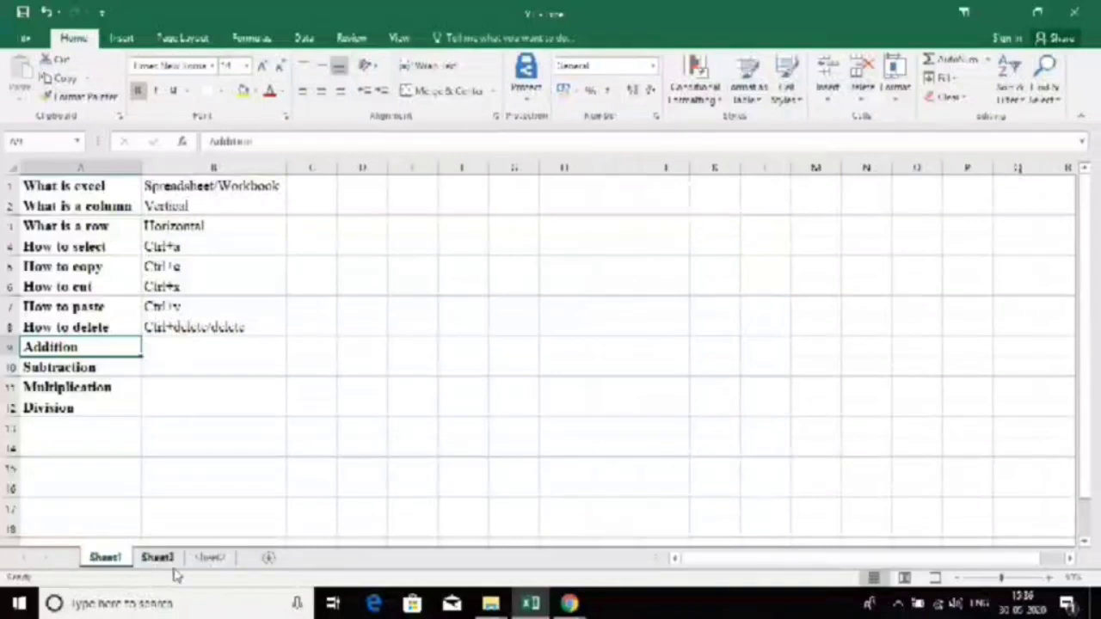
pyautogui.click(209, 557)
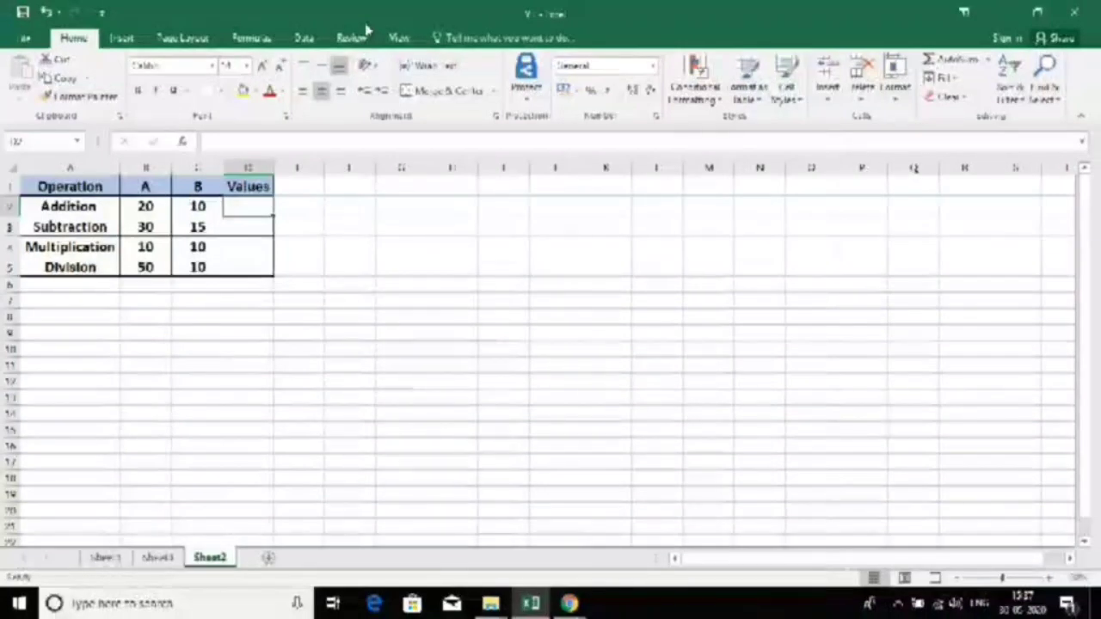
pyautogui.write('=')
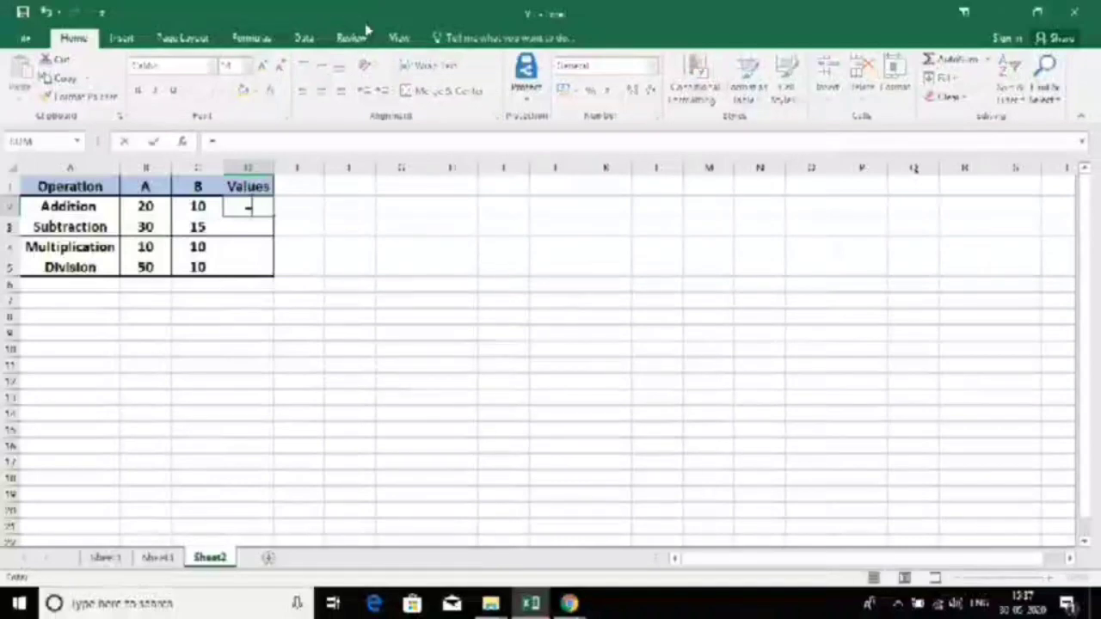
pyautogui.press('BackSpace')
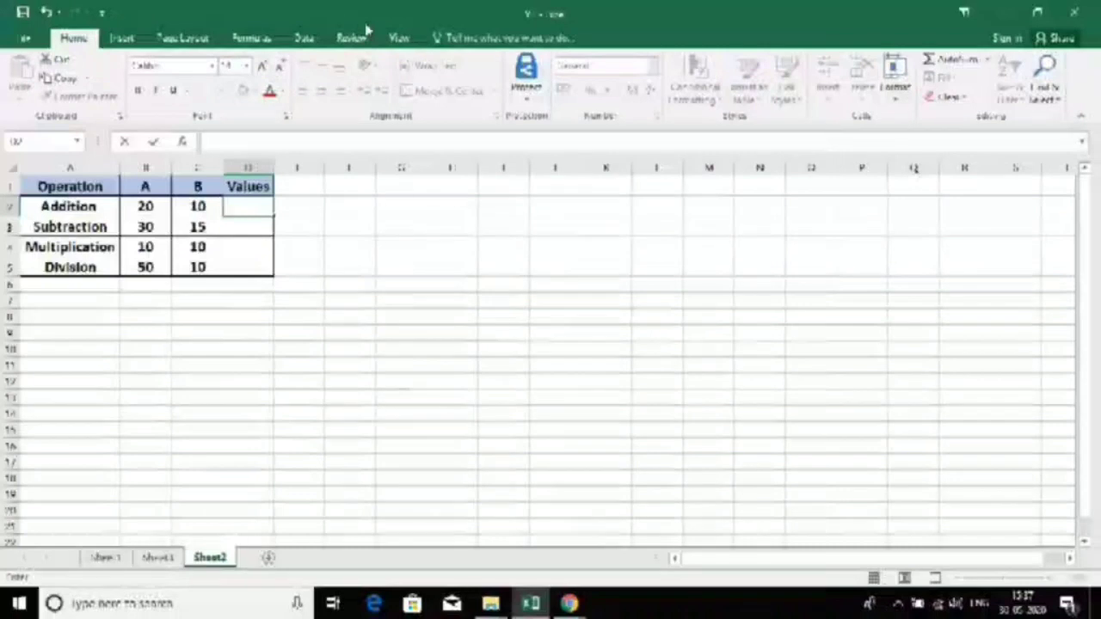
pyautogui.write('=')
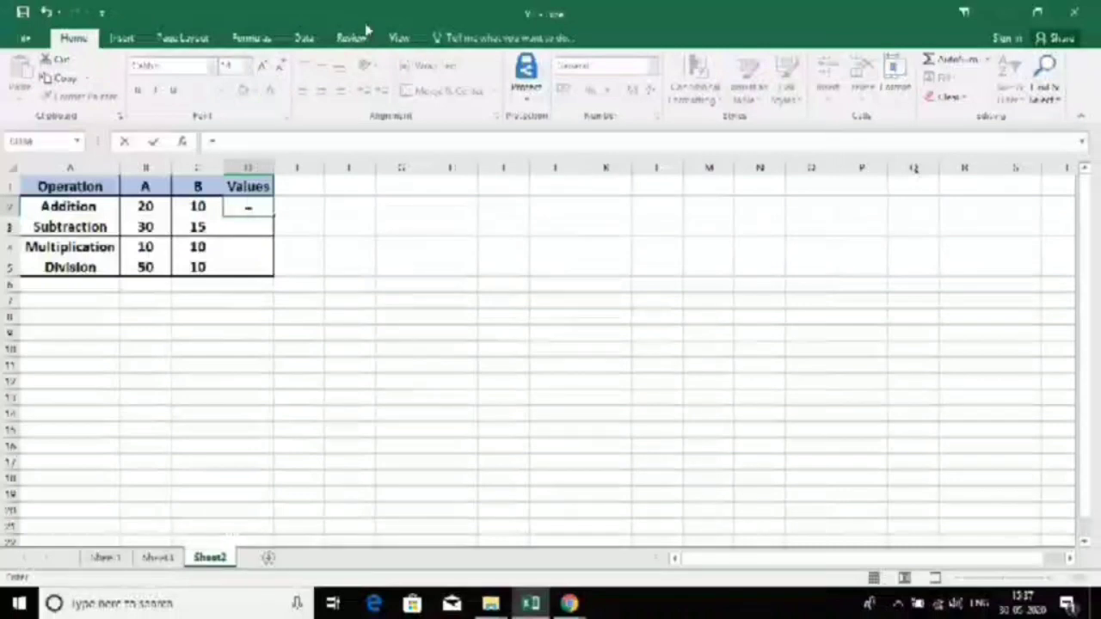
pyautogui.press('Left')
pyautogui.press('Left')
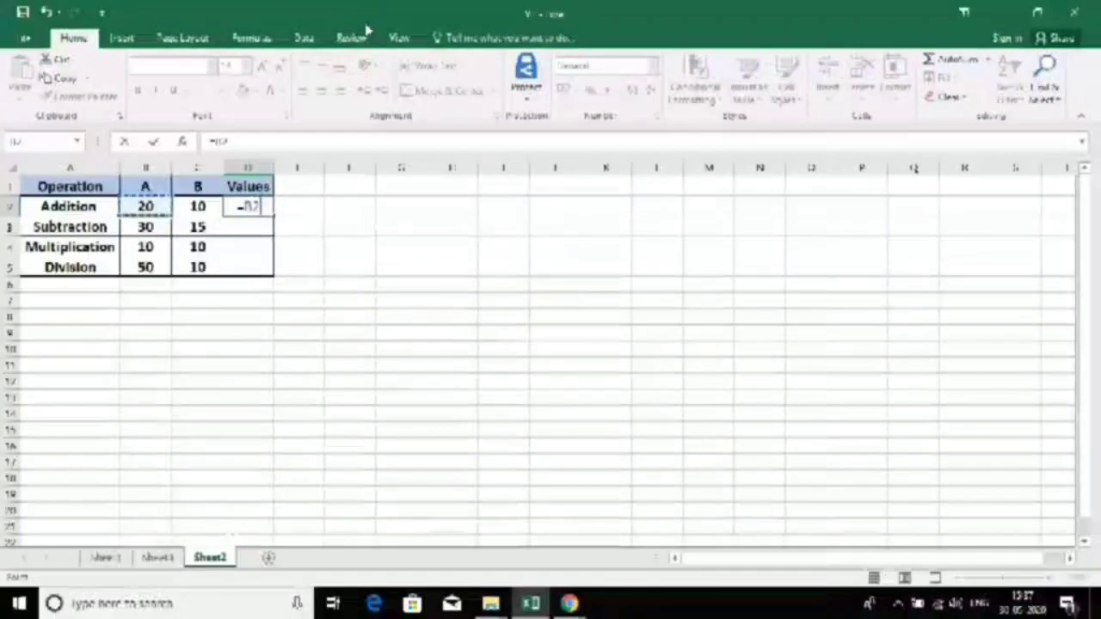
pyautogui.write('+C2')
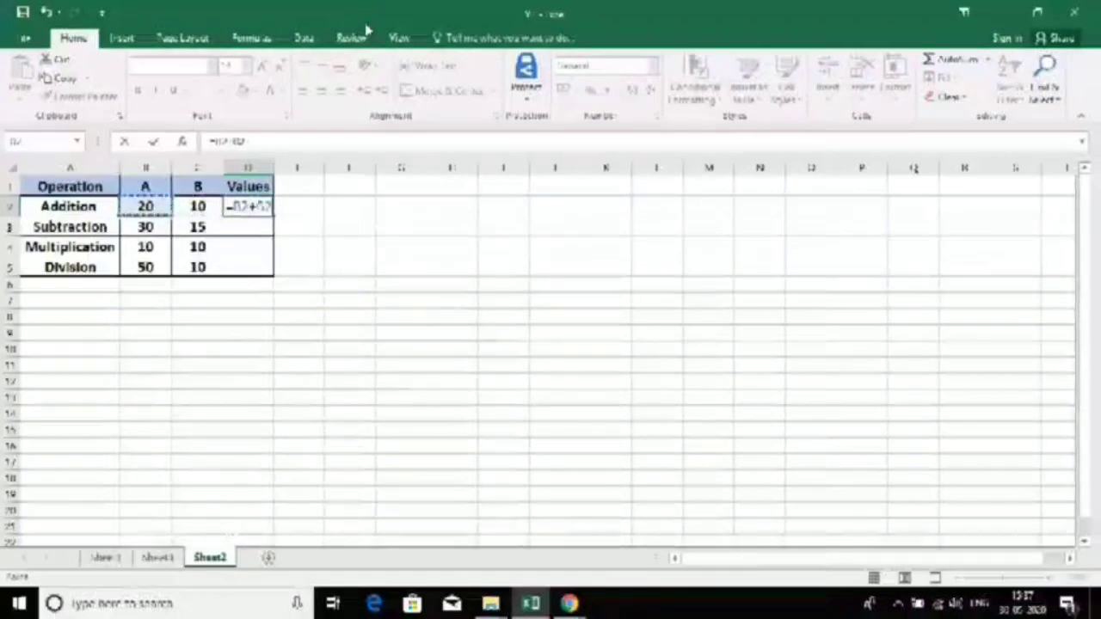
pyautogui.press('Return')
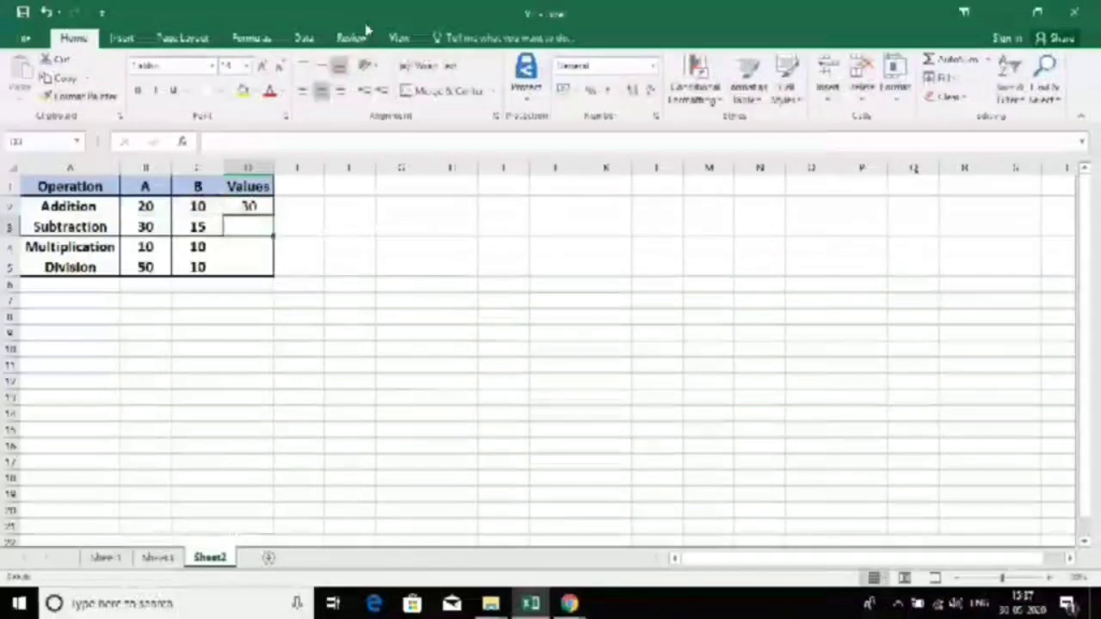
# - Examine the Addition row's two operands in B2 and C2 and the formula in D2
pyautogui.press('Up')
pyautogui.press('Left')
pyautogui.press('Left')
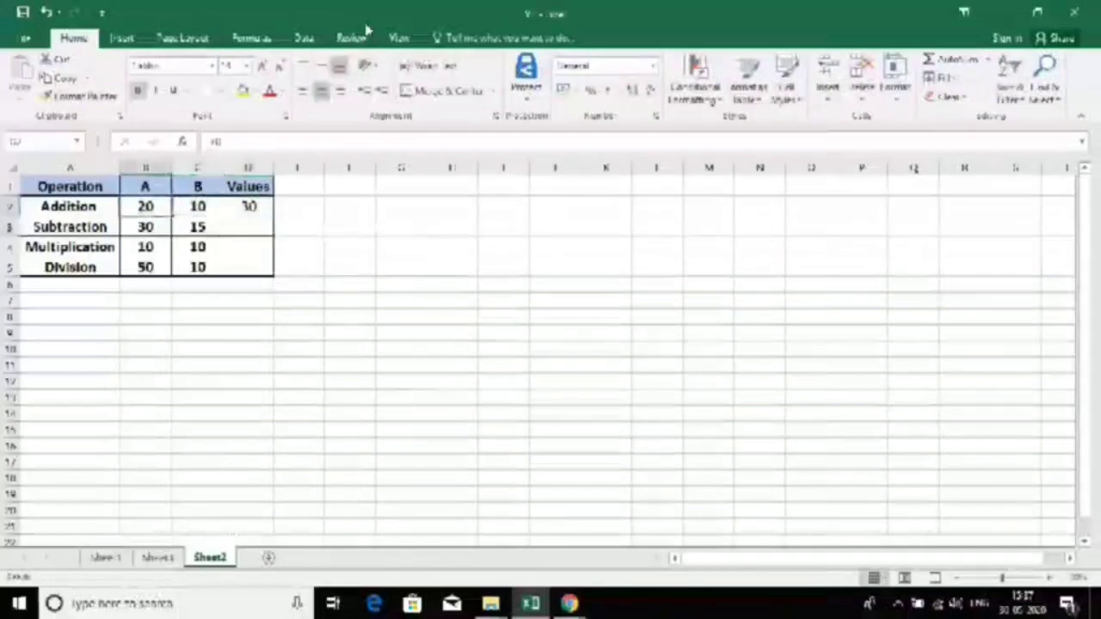
pyautogui.press('Right')
pyautogui.press('Left')
pyautogui.press('Right')
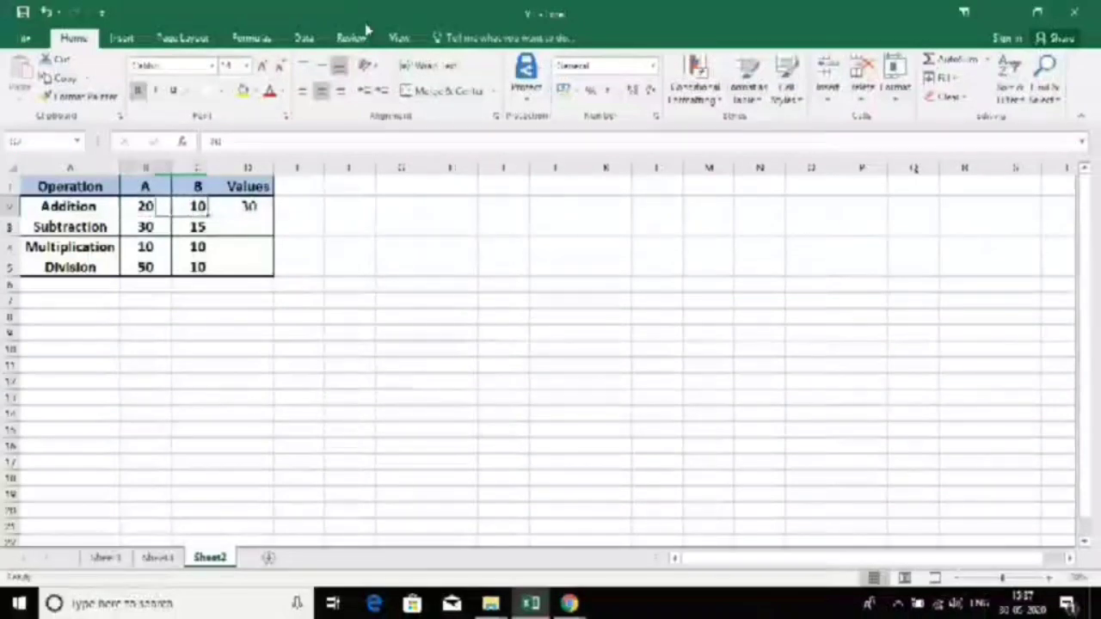
pyautogui.press('Left')
pyautogui.press('Right')
pyautogui.press('Right')
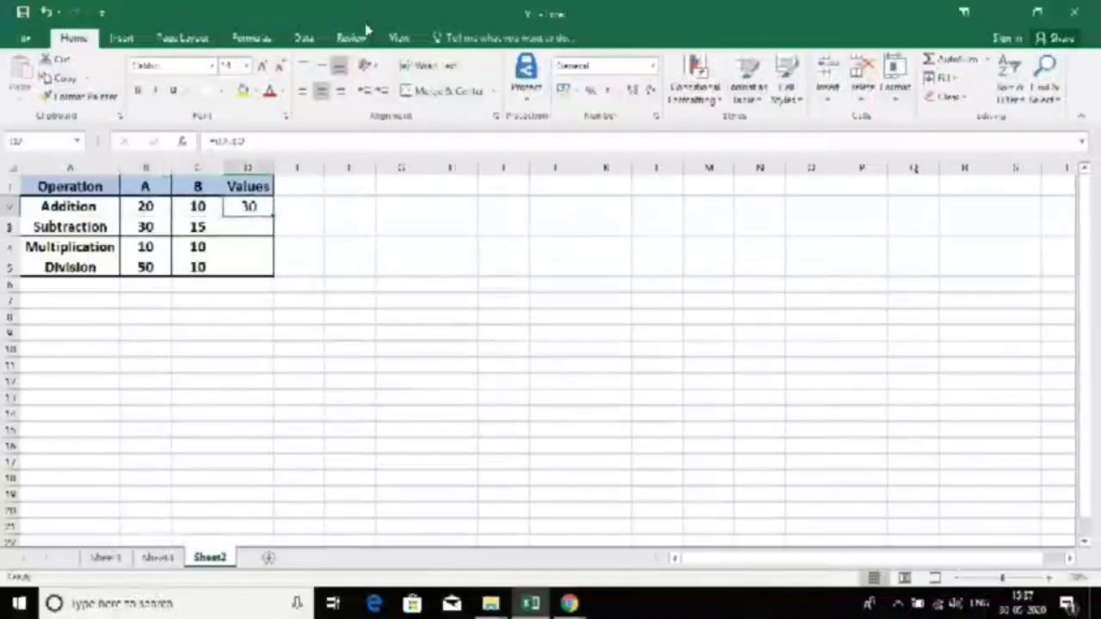
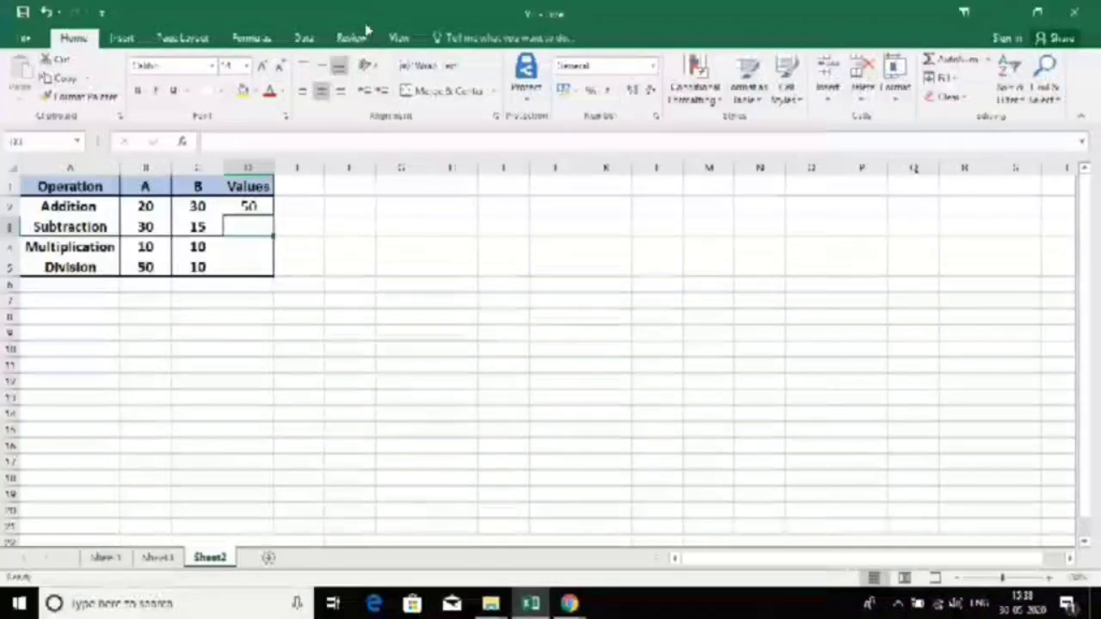
# - Enter the formula =B3-C3 in D3 to calculate the Subtraction row's value
pyautogui.write('=')
pyautogui.press('Left')
pyautogui.press('Left')
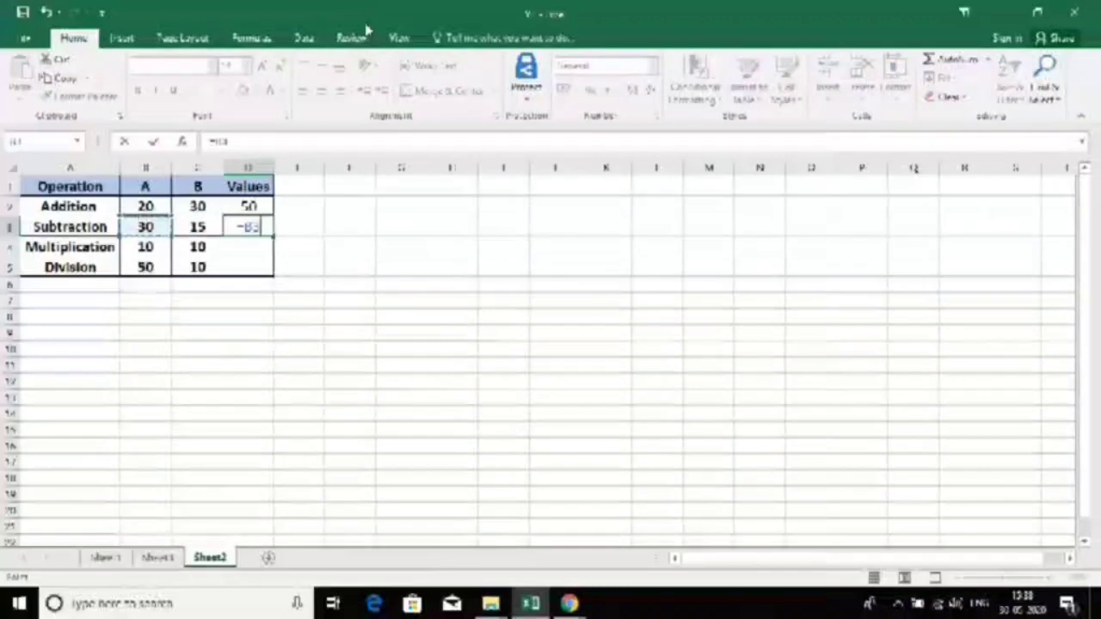
pyautogui.write('-')
pyautogui.press('Left')
pyautogui.press('Return')
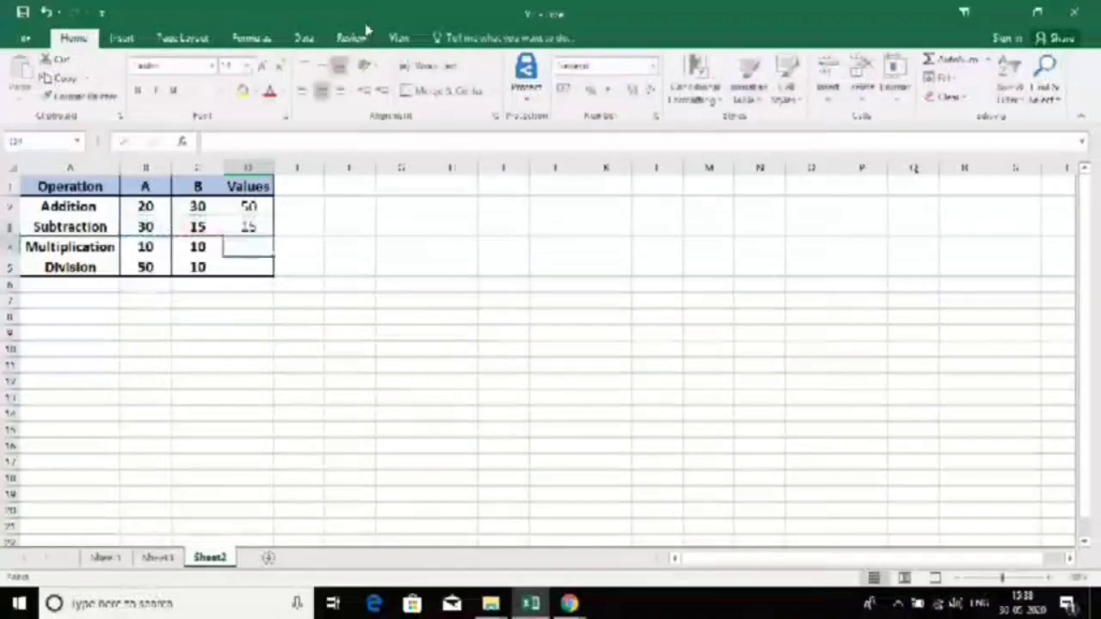
# - Enter the formula =B4*C4 in D4 to calculate the Multiplication row's value
pyautogui.write('=')
pyautogui.press('Left')
pyautogui.press('Left')
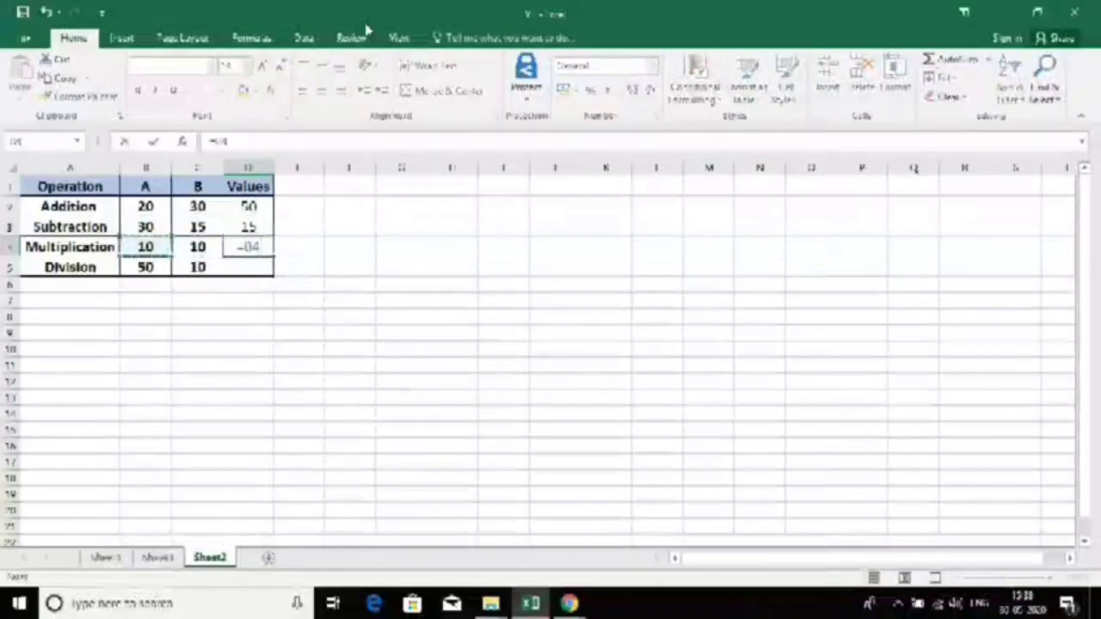
pyautogui.write('*')
pyautogui.press('Left')
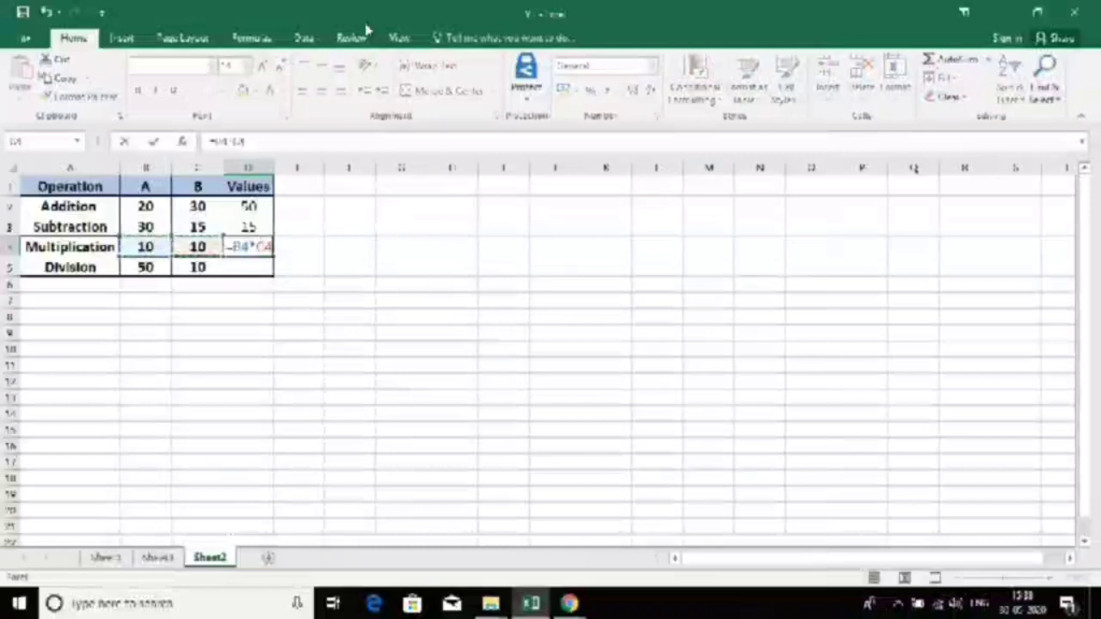
pyautogui.press('Return')
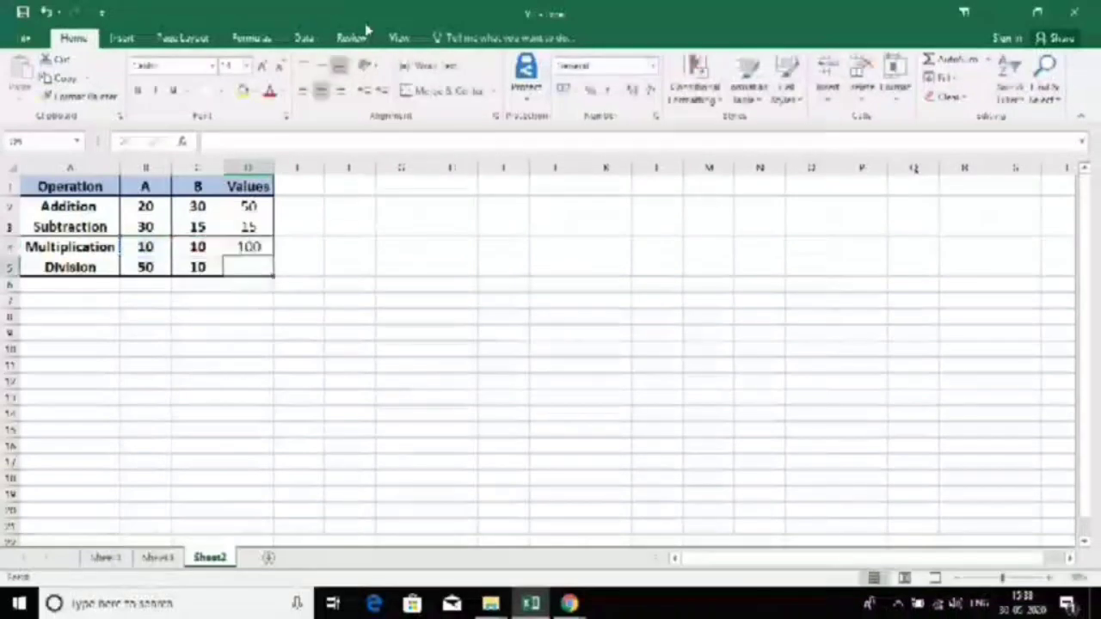
# - Enter the formula =B5/C5 in D5 to calculate the Division row's value
pyautogui.write('=')
pyautogui.press('Left')
pyautogui.press('Left')
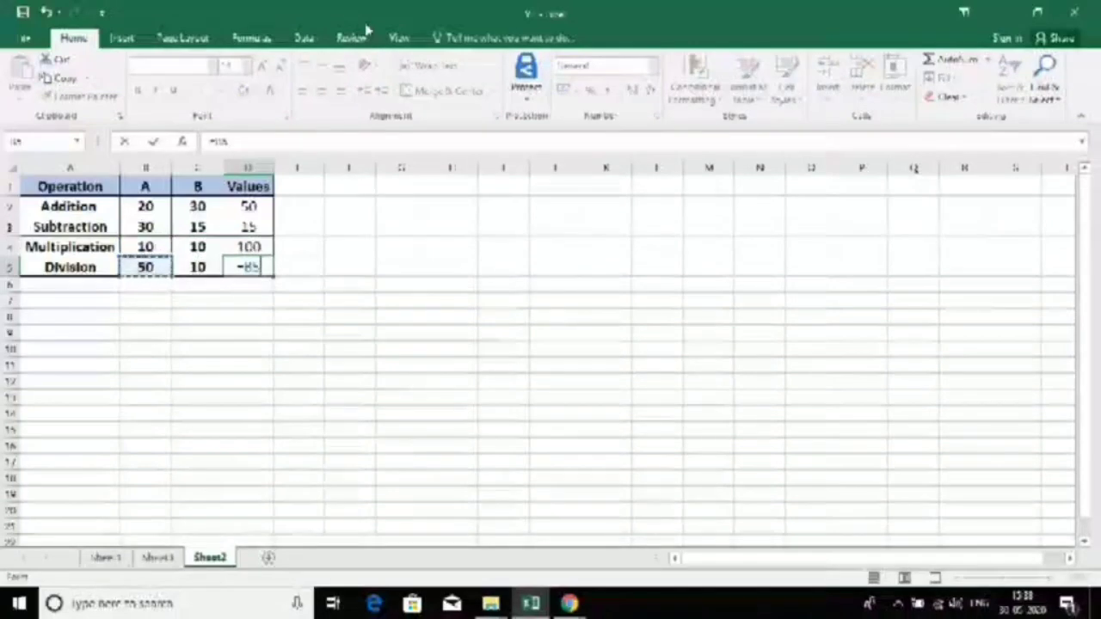
pyautogui.write('/')
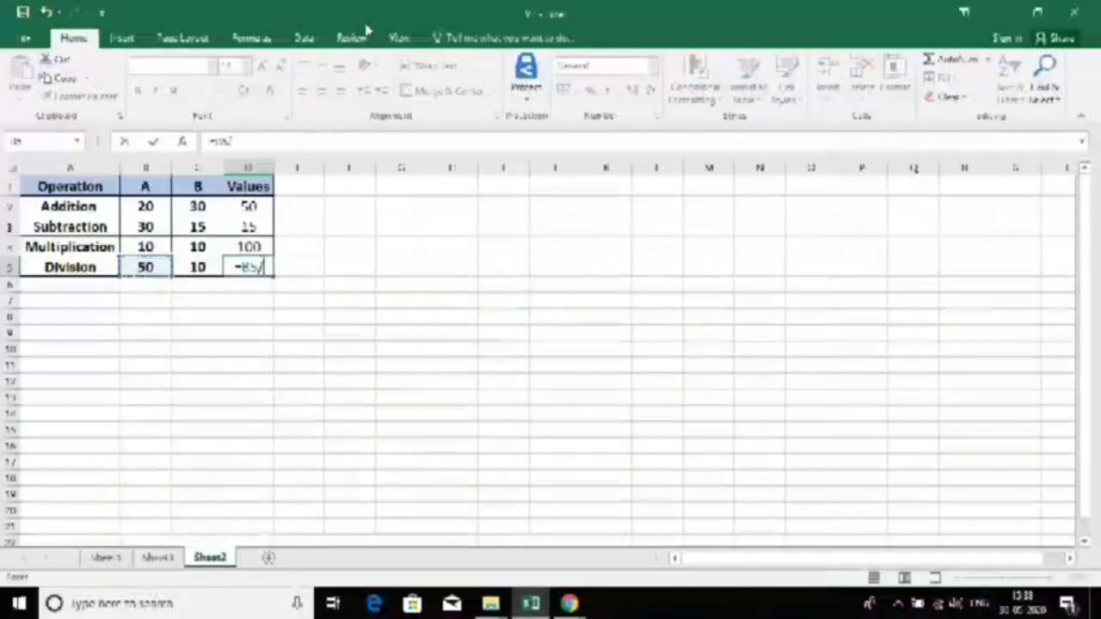
pyautogui.press('Left')
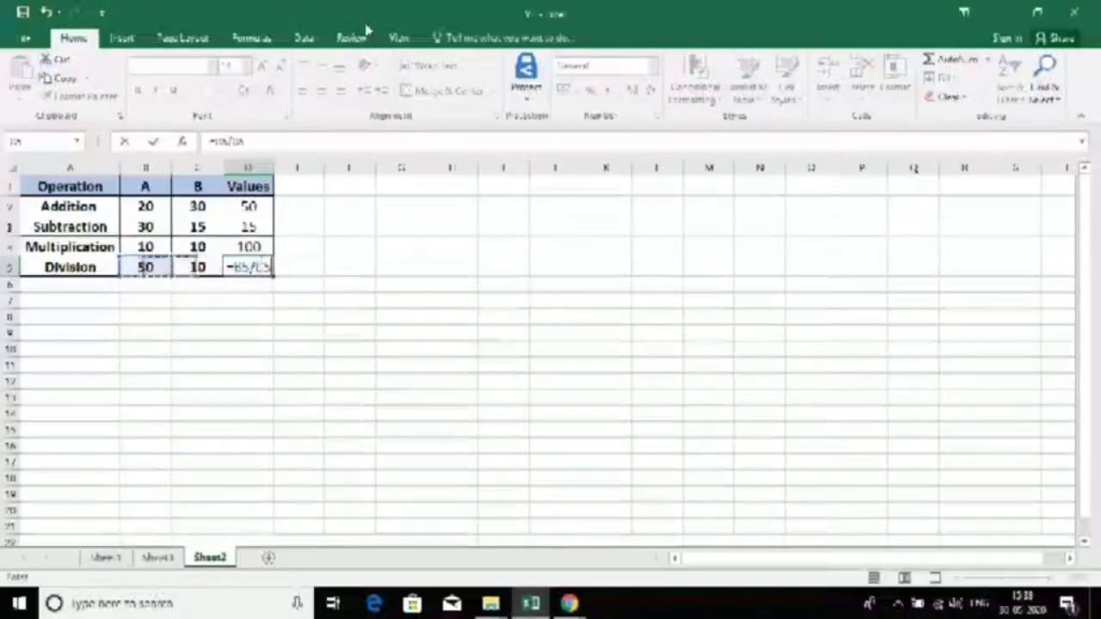
pyautogui.press('Return')
# - Change the Subtraction row's B operand in C3 to 30
pyautogui.press('Up')
pyautogui.press('Up')
pyautogui.press('Left')
pyautogui.press('Up')
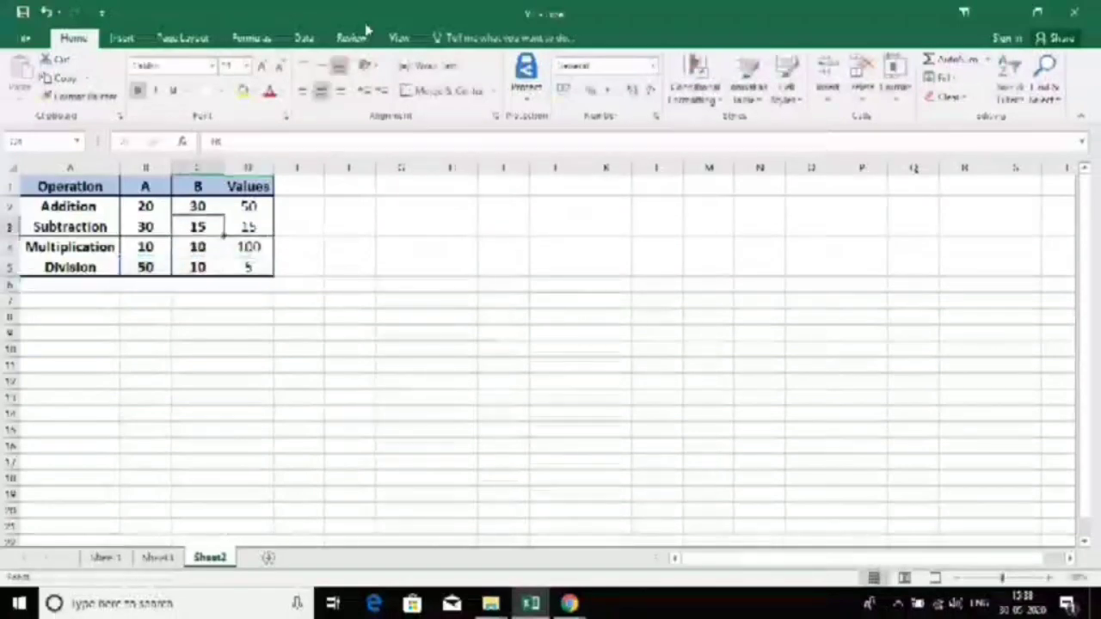
pyautogui.write('30')
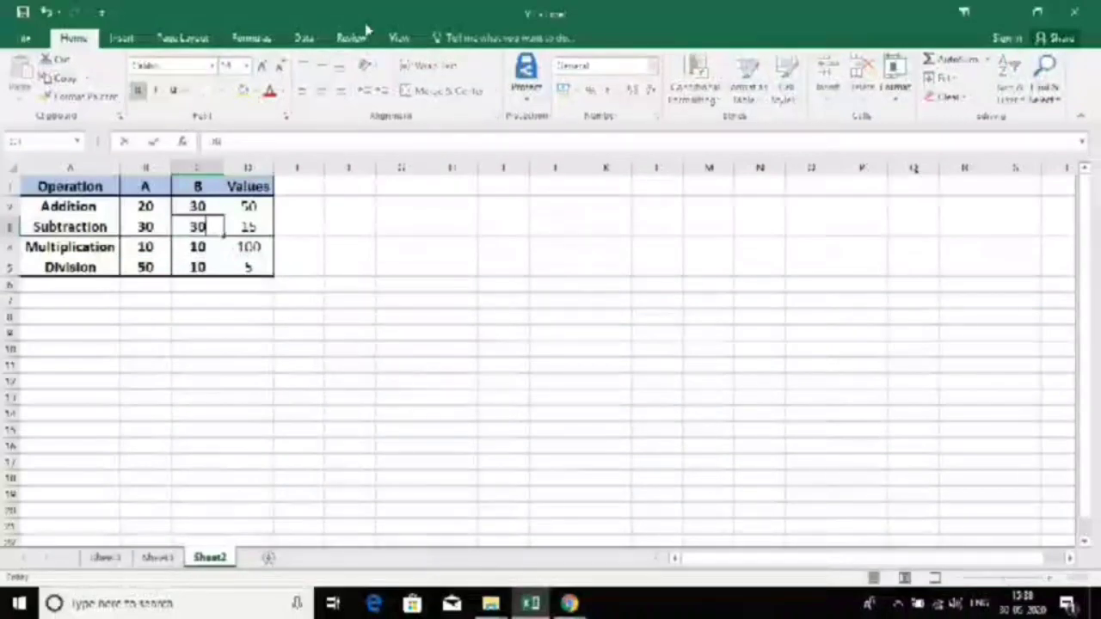
pyautogui.press('Return')
# - Change the Multiplication row's B operand in C4 to 20
pyautogui.press('Up')
pyautogui.press('Down')
pyautogui.press('Down')
pyautogui.press('Up')
pyautogui.write('20')
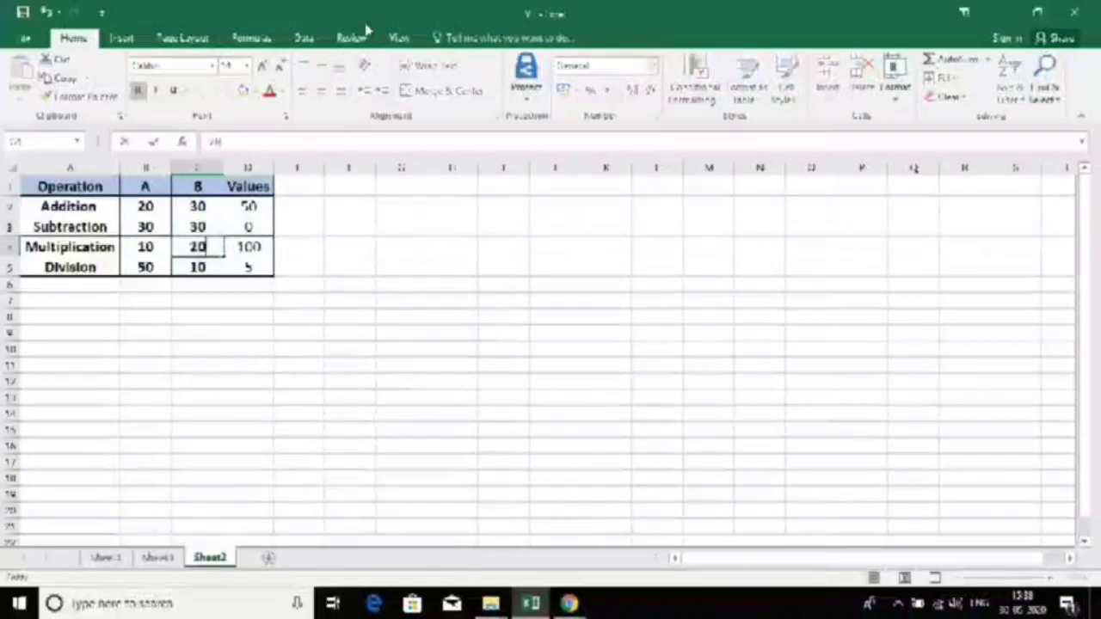
pyautogui.press('Return')
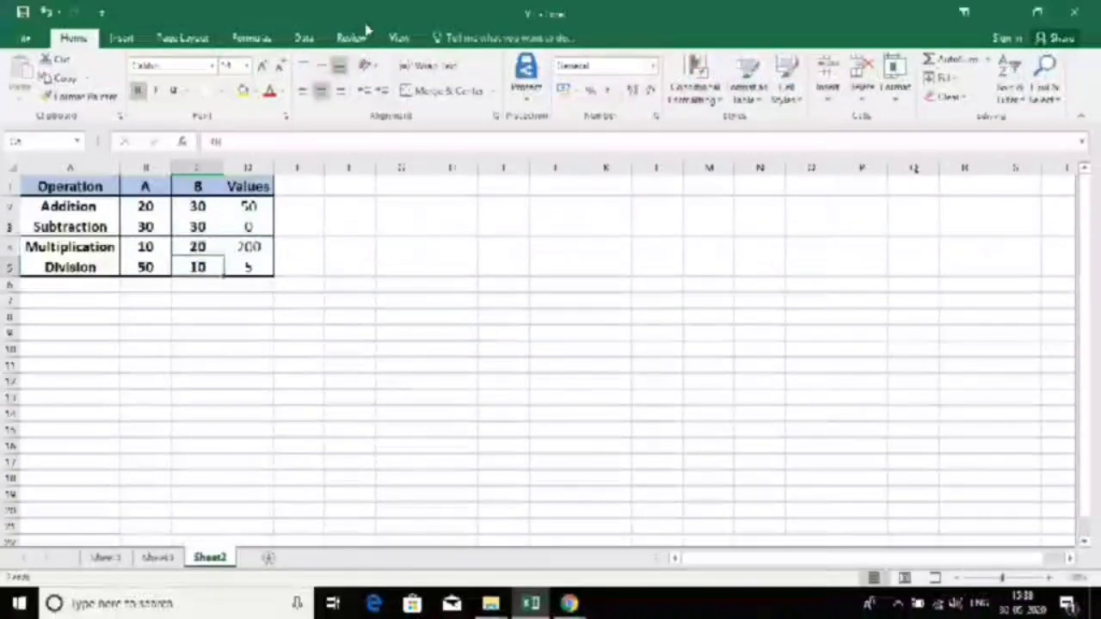
# - Change the Division row's B operand in C5 to 50
pyautogui.write('50')
pyautogui.press('Return')
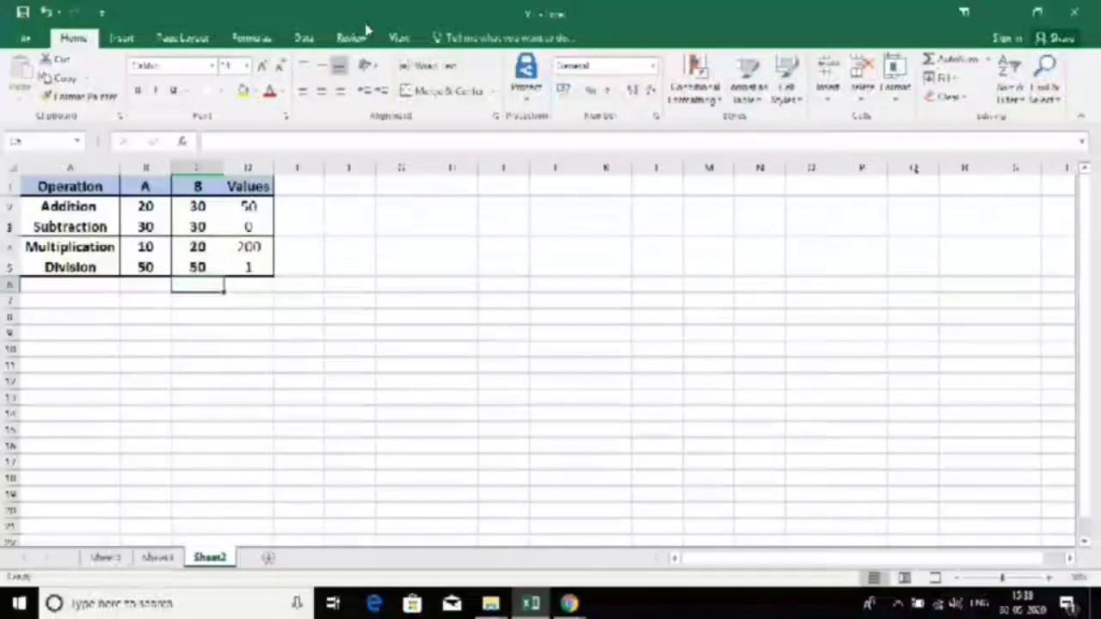
pyautogui.press('Up')
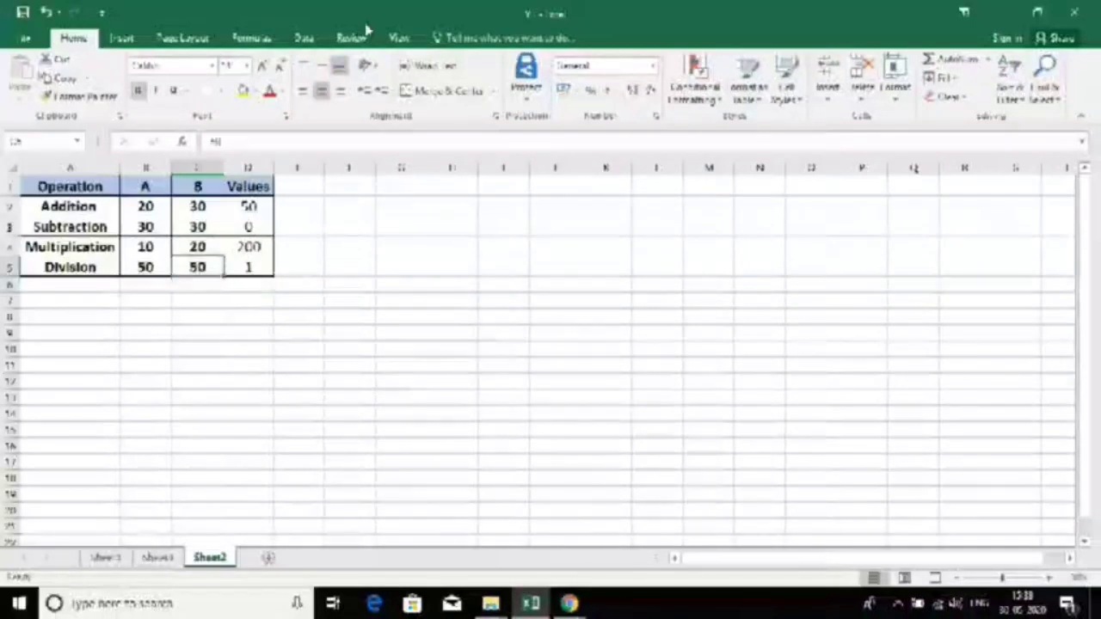
# - On Sheet1, enter the operator symbols +, -, * and / in B9:B12 beside Addition, Subtraction, Multiplication and Division
pyautogui.click(104, 555)
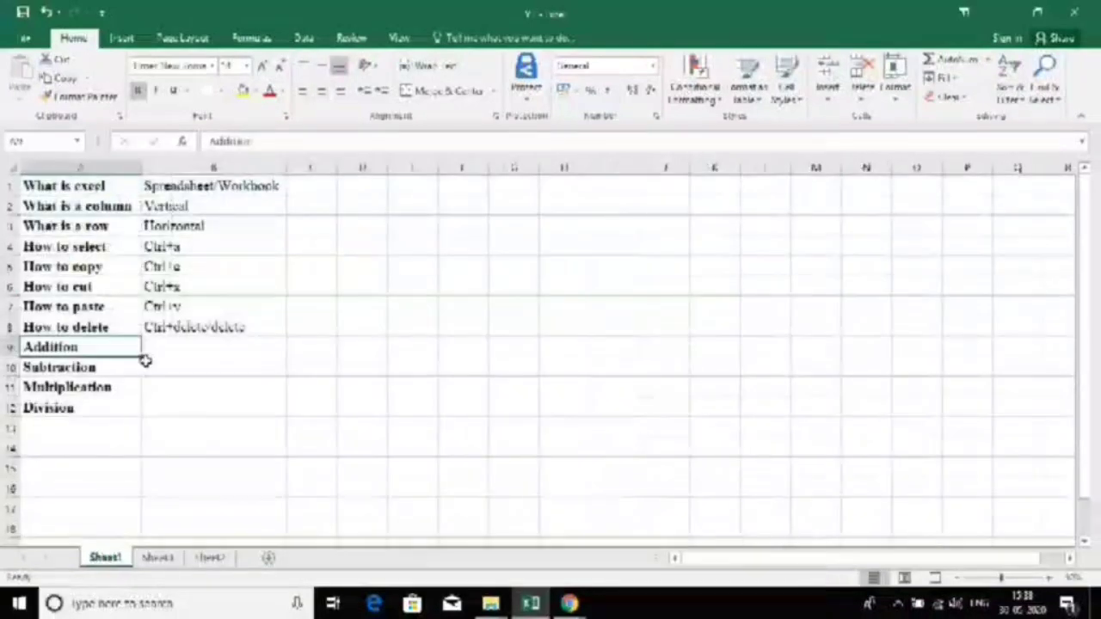
pyautogui.click(218, 348)
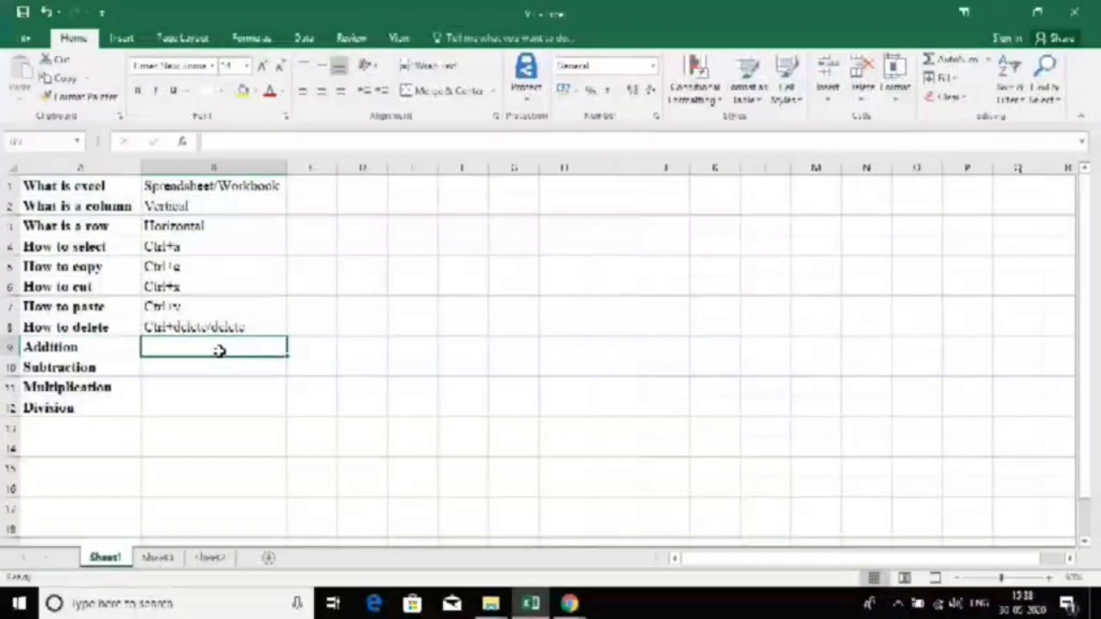
pyautogui.doubleClick(218, 348)
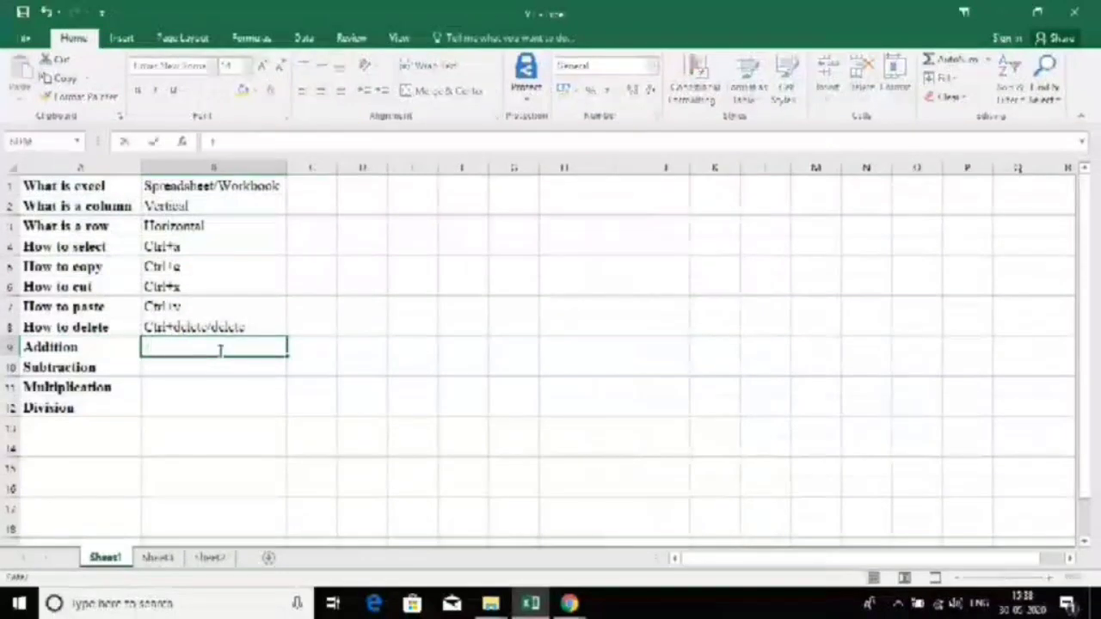
pyautogui.press('Return')
pyautogui.write('-')
pyautogui.press('Return')
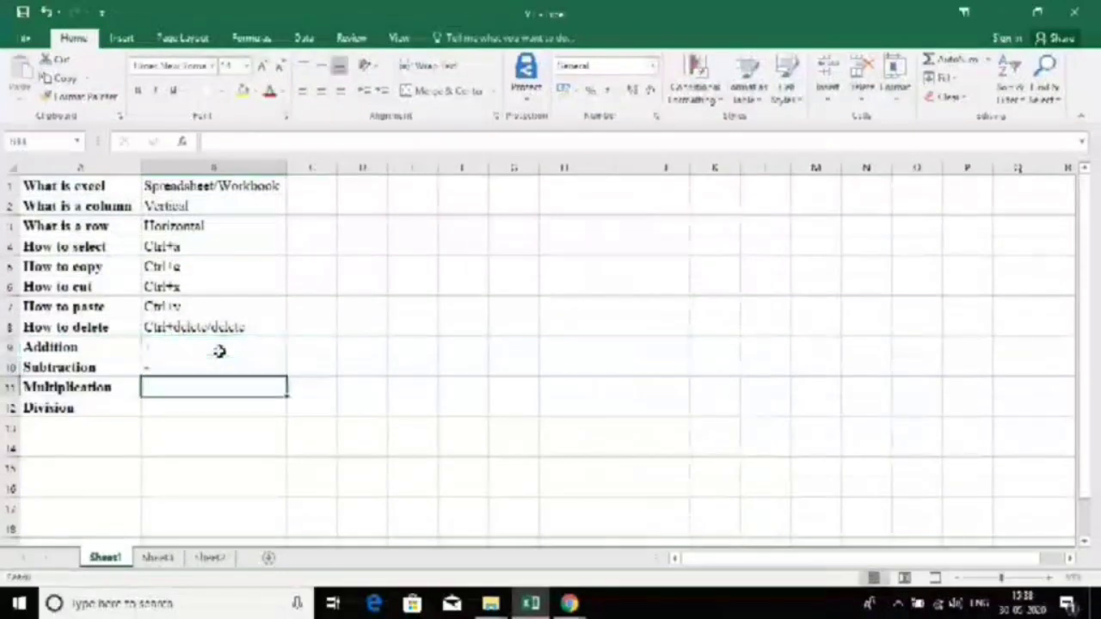
pyautogui.write('*')
pyautogui.press('Return')
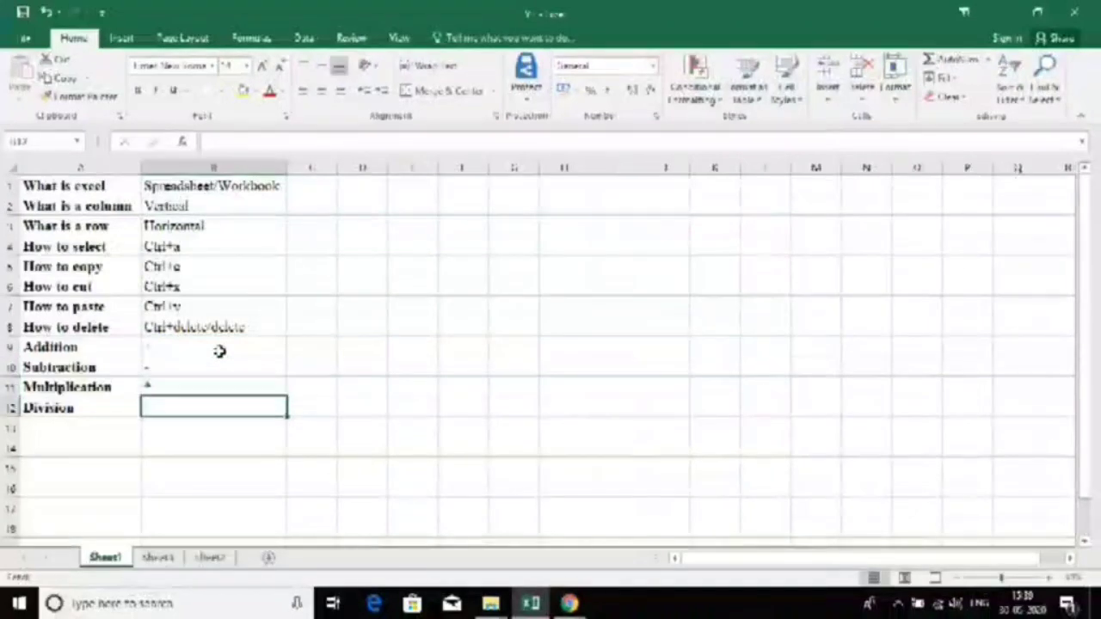
pyautogui.write('/')
pyautogui.press('Return')
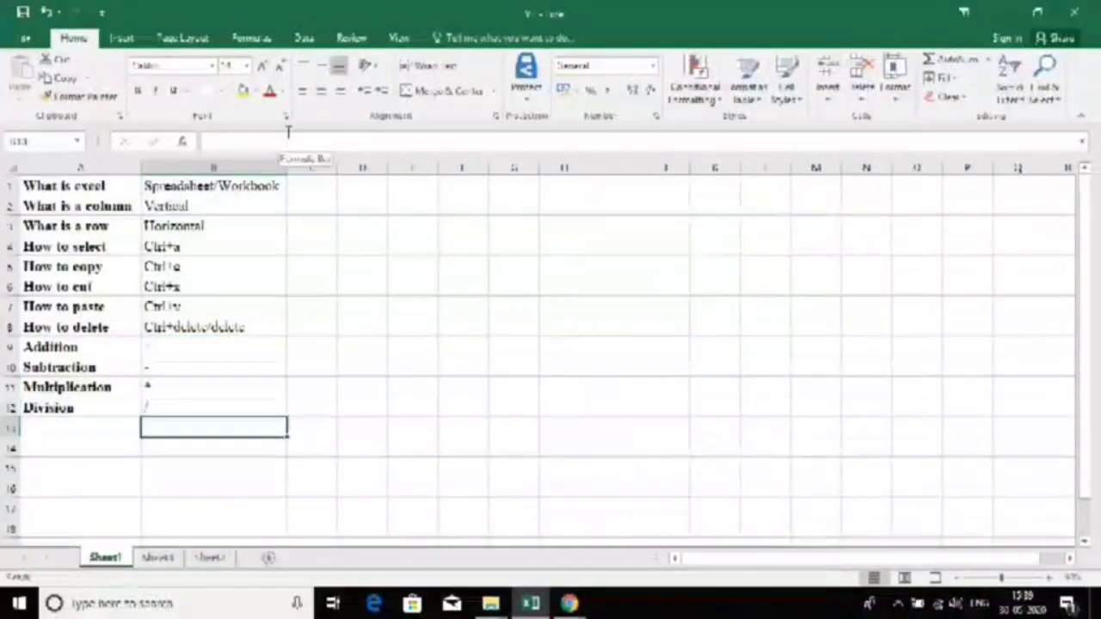